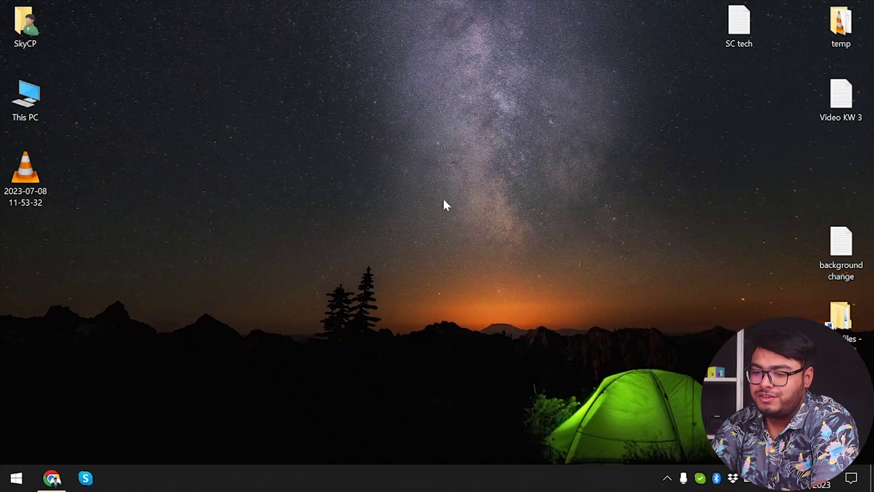
- Search Google for zencal and open the Zencal homepage at zencal.io
{"action": "left_click", "coordinate": [53, 478]}
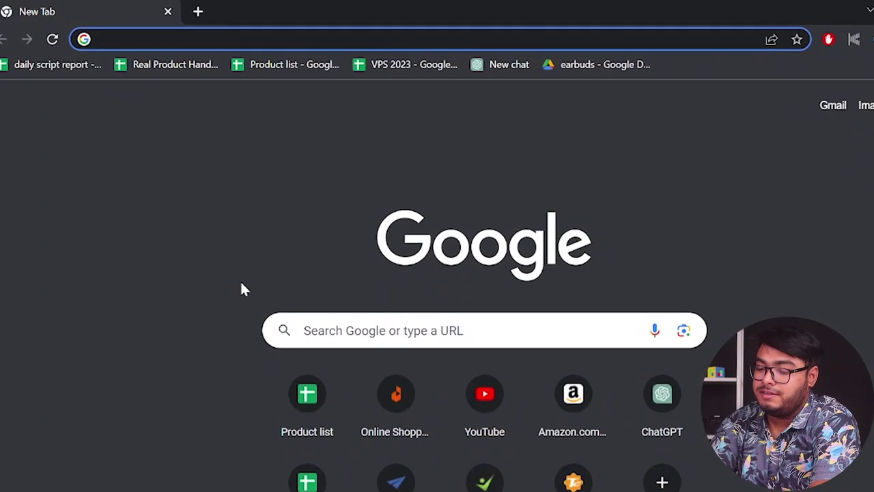
{"action": "type", "text": "zencal"}
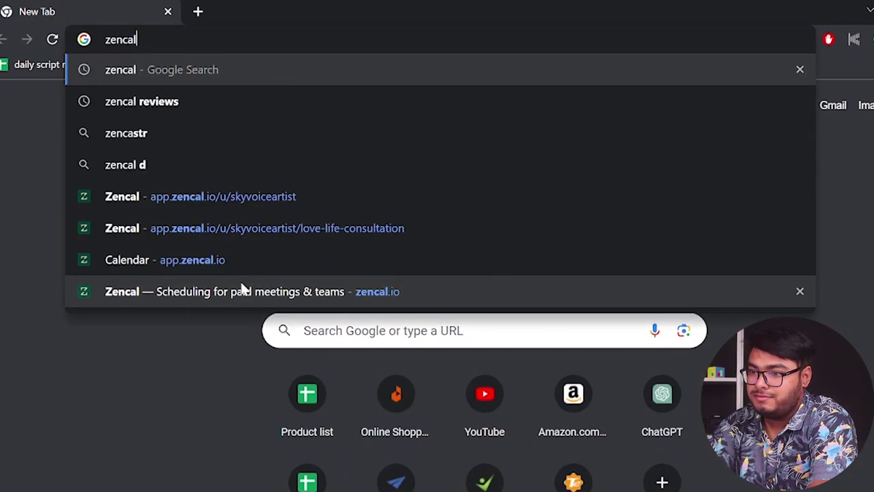
{"action": "key", "text": "Return"}
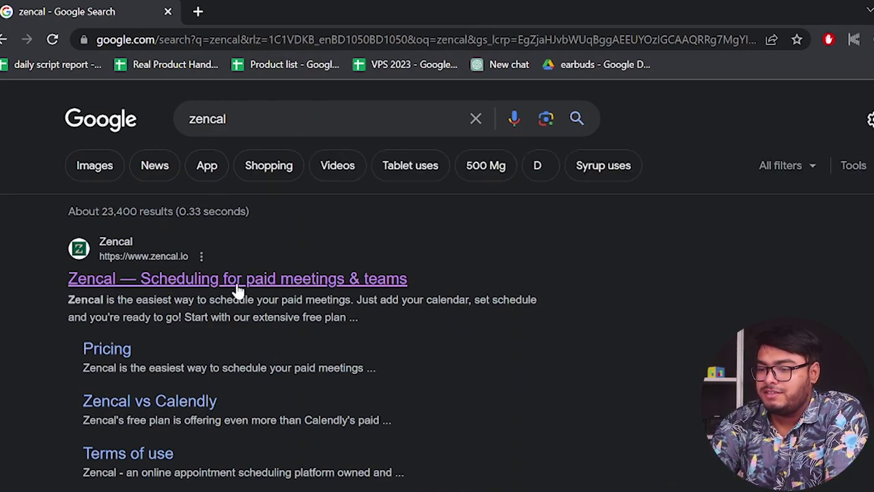
{"action": "left_click", "coordinate": [340, 286]}
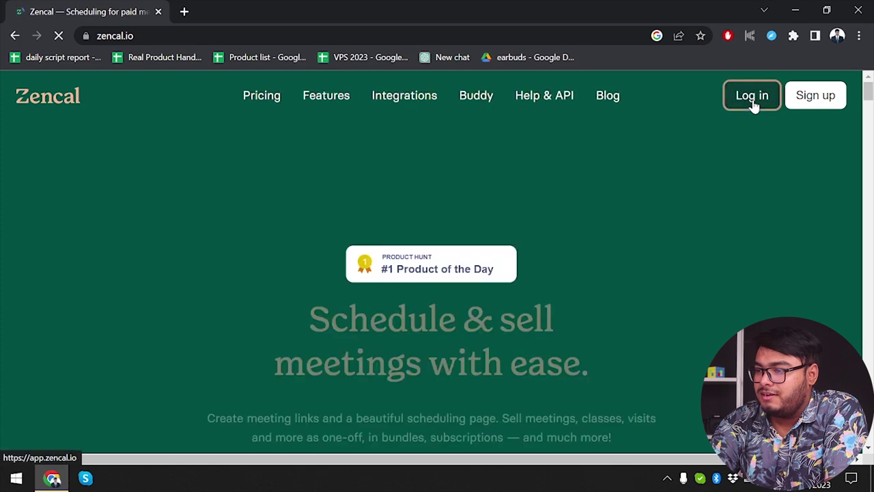
- Log in to Zencal and show the Meeting topics page with its two love-life topics
{"action": "left_click", "coordinate": [753, 104]}
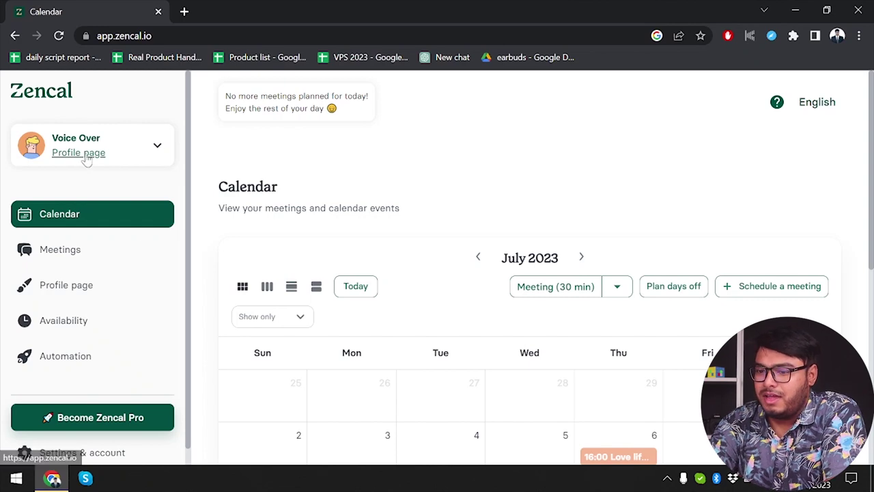
{"action": "scroll", "coordinate": [80, 267], "scroll_direction": "down", "scroll_amount": 1}
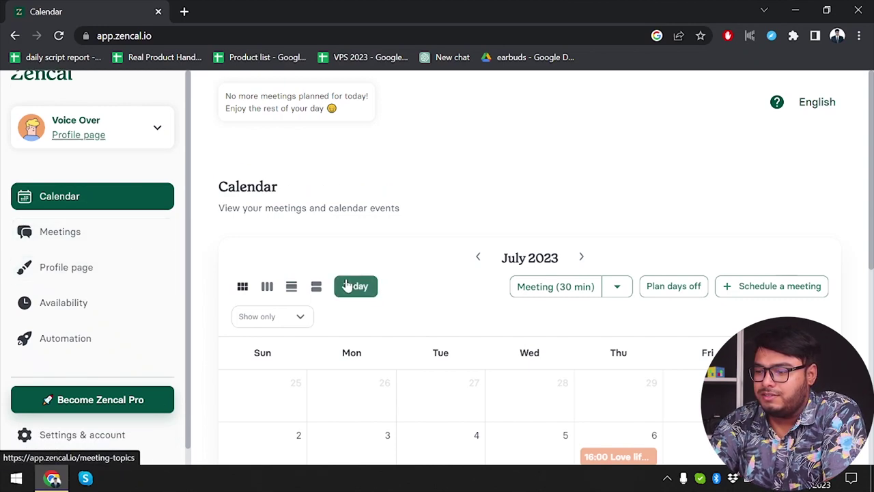
{"action": "scroll", "coordinate": [346, 284], "scroll_direction": "down", "scroll_amount": 3}
{"action": "left_click", "coordinate": [95, 233]}
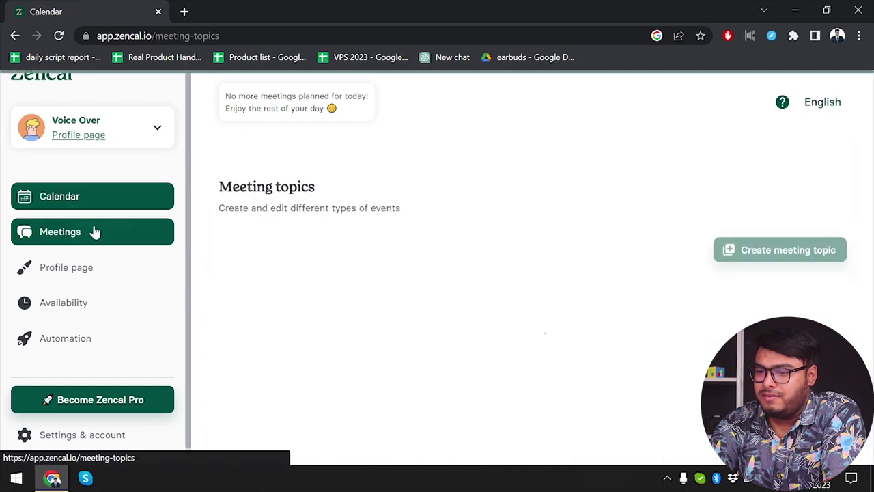
{"action": "scroll", "coordinate": [329, 364], "scroll_direction": "down", "scroll_amount": 1}
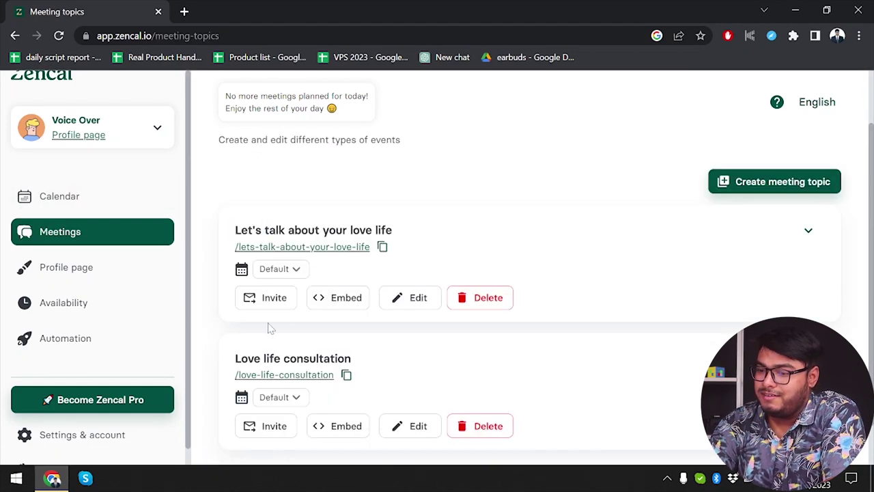
- Create a meeting topic named 'Business Concultant' with Collect reviews turned on
{"action": "left_click", "coordinate": [788, 188]}
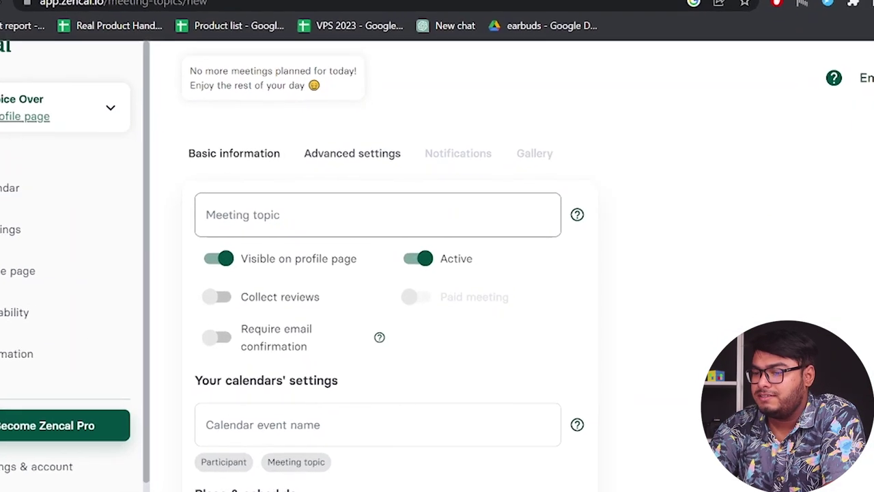
{"action": "left_click", "coordinate": [286, 215]}
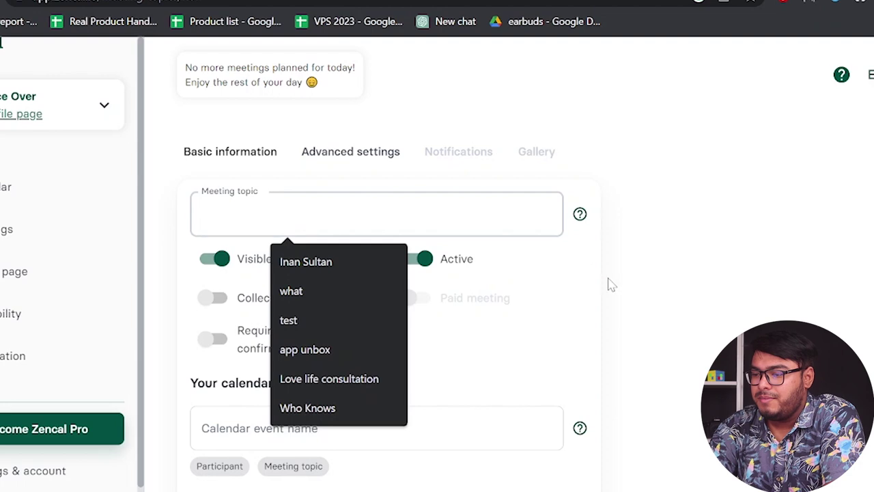
{"action": "left_click", "coordinate": [480, 235]}
{"action": "left_click", "coordinate": [478, 217]}
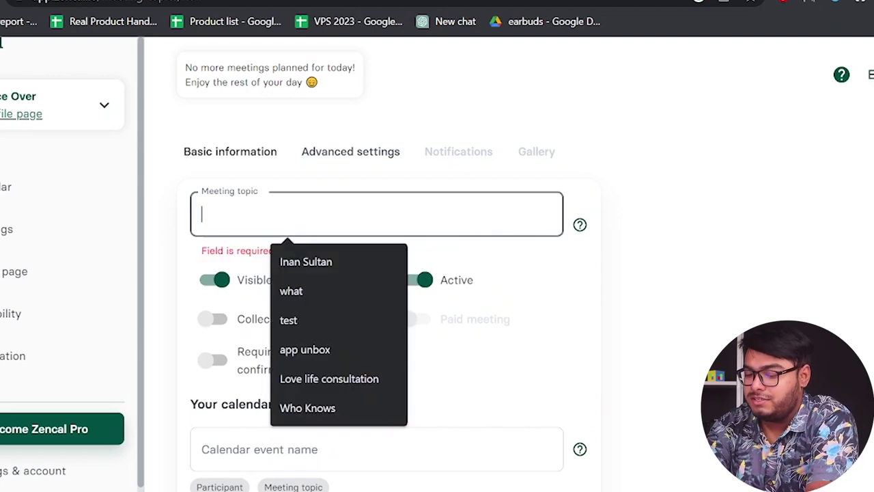
{"action": "type", "text": "Busines"}
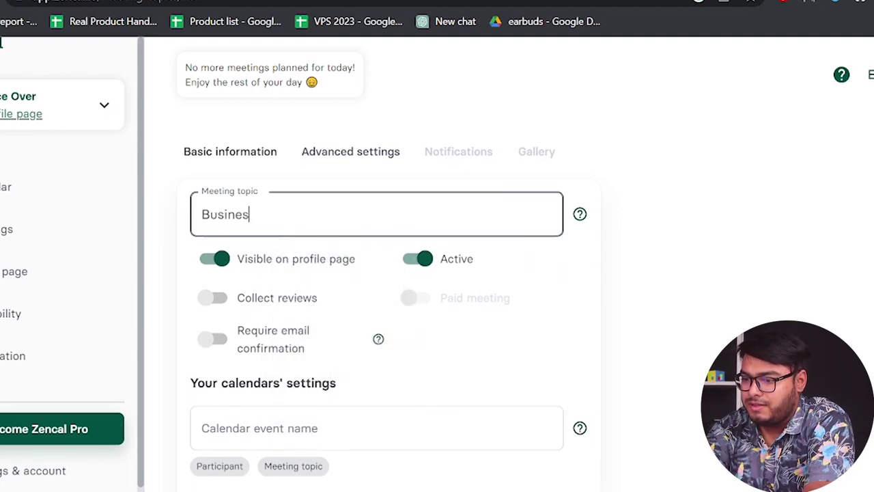
{"action": "type", "text": "s Concul"}
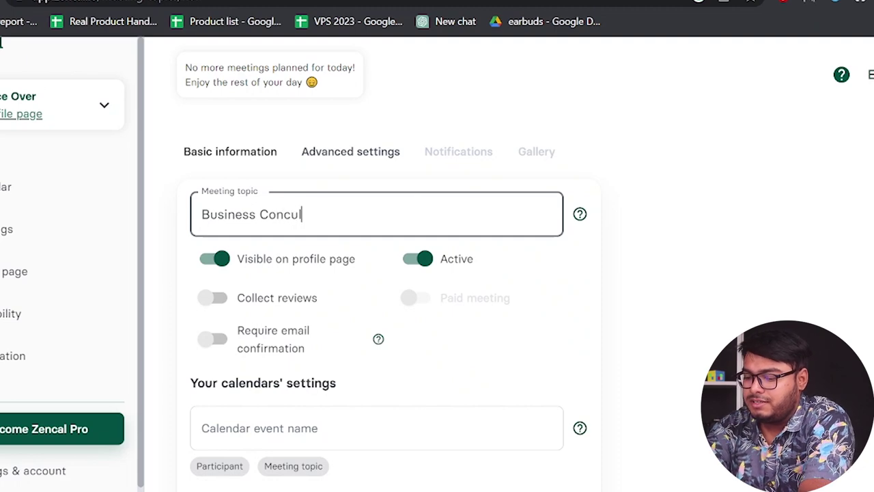
{"action": "type", "text": "tant"}
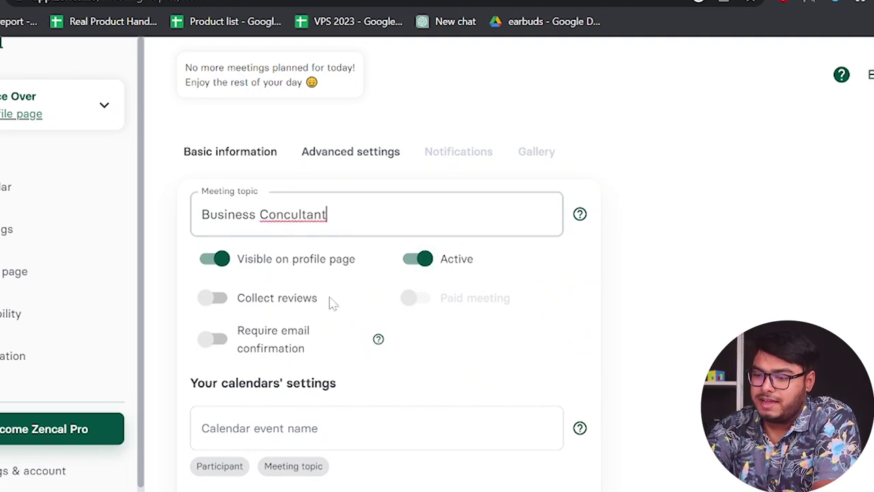
{"action": "left_click", "coordinate": [219, 299]}
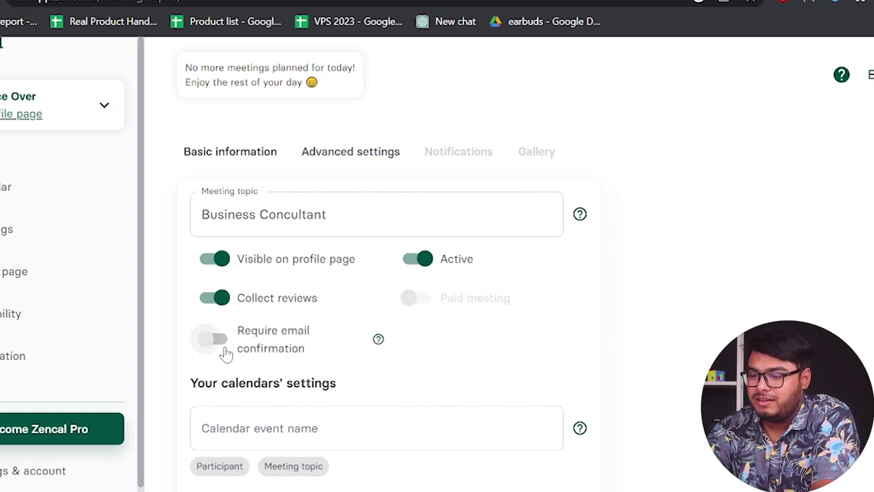
{"action": "scroll", "coordinate": [225, 354], "scroll_direction": "down", "scroll_amount": 2}
- Set the event name to {{ Participant }}{{ Topic }} and use Default availability
{"action": "left_click", "coordinate": [220, 354]}
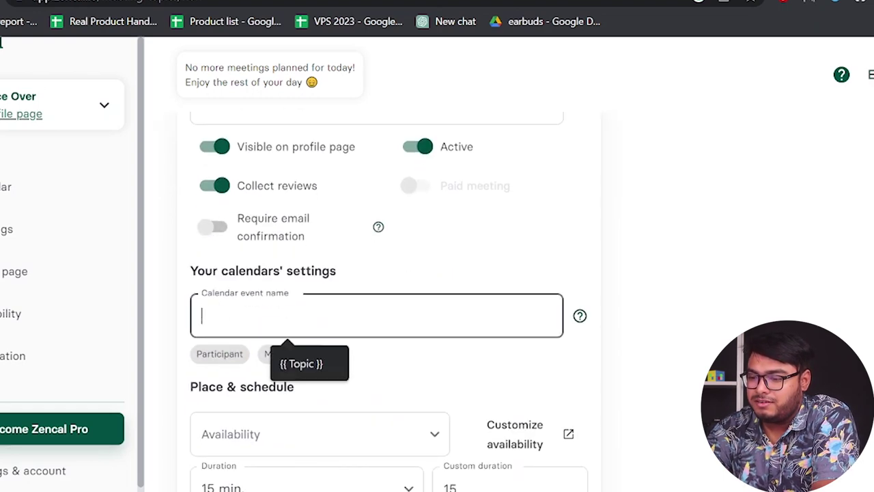
{"action": "left_click", "coordinate": [318, 356]}
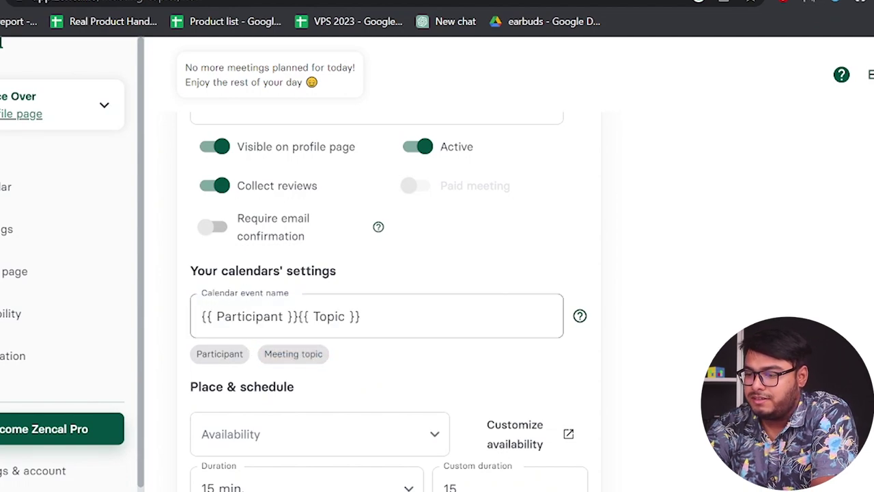
{"action": "scroll", "coordinate": [400, 322], "scroll_direction": "down", "scroll_amount": 3}
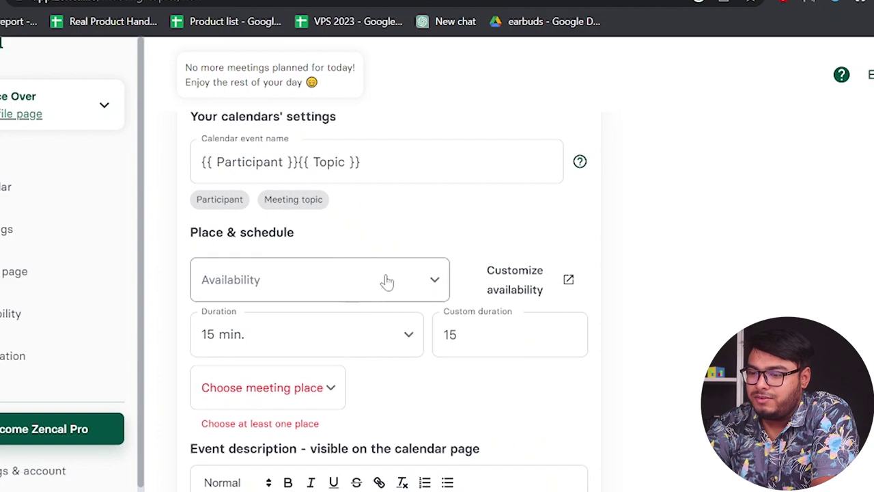
{"action": "left_click", "coordinate": [330, 284]}
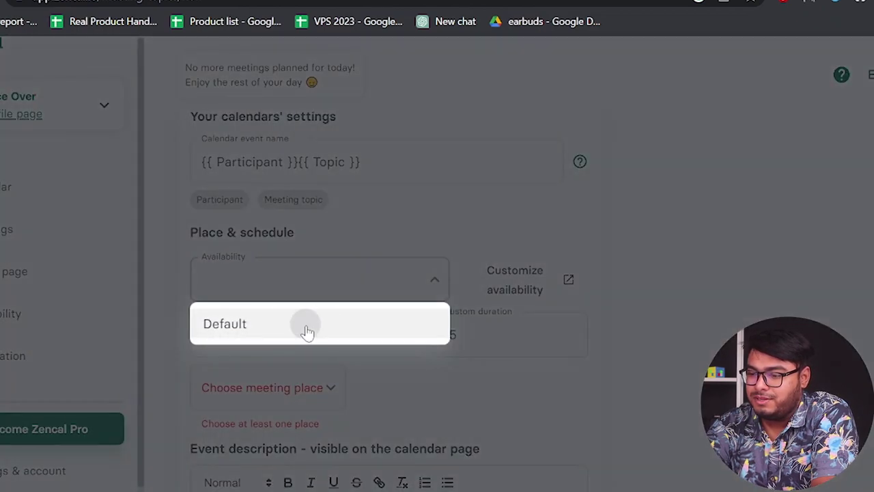
{"action": "left_click", "coordinate": [305, 327]}
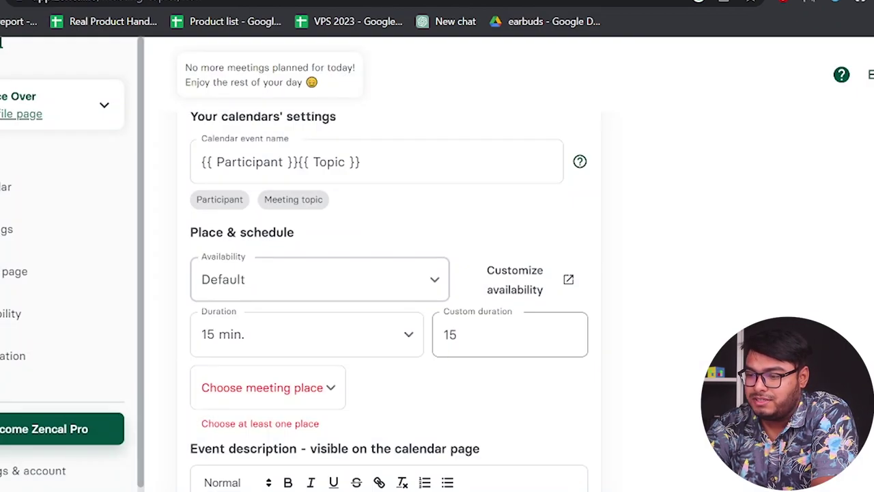
- Set the meeting duration to 60 minutes
{"action": "left_click", "coordinate": [323, 342]}
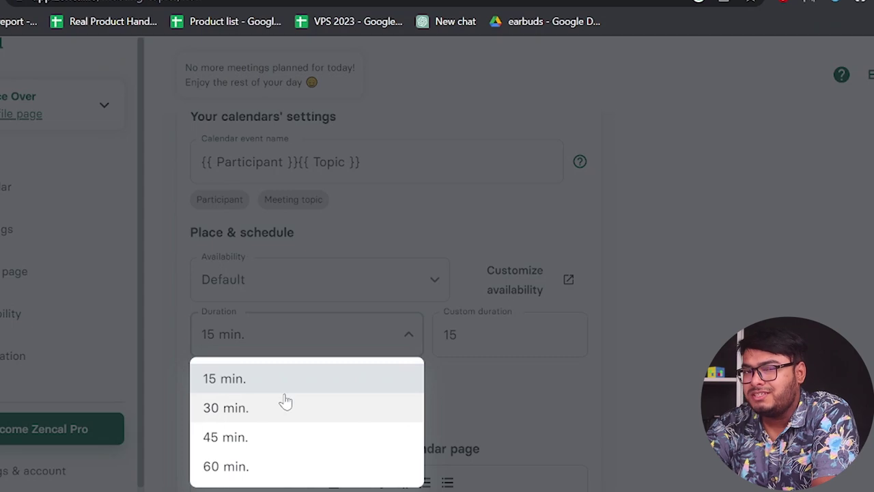
{"action": "left_click", "coordinate": [264, 468]}
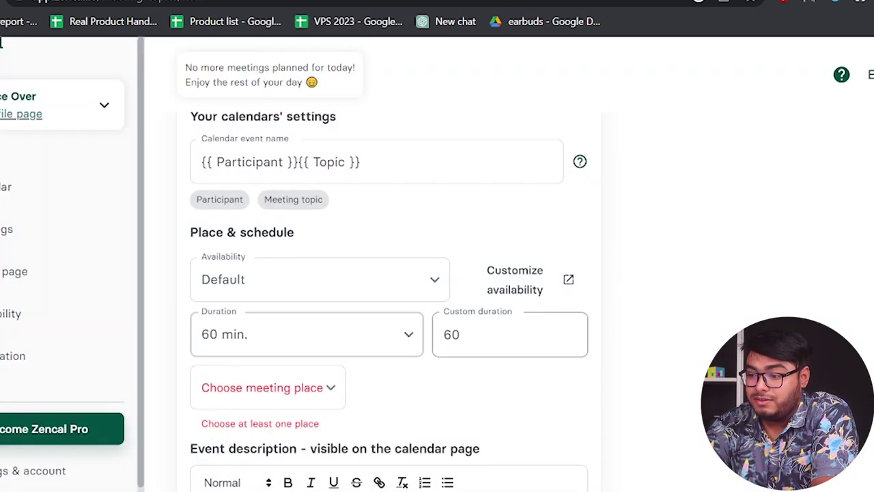
{"action": "left_click", "coordinate": [461, 334]}
{"action": "key", "text": "BackSpace"}
{"action": "key", "text": "BackSpace"}
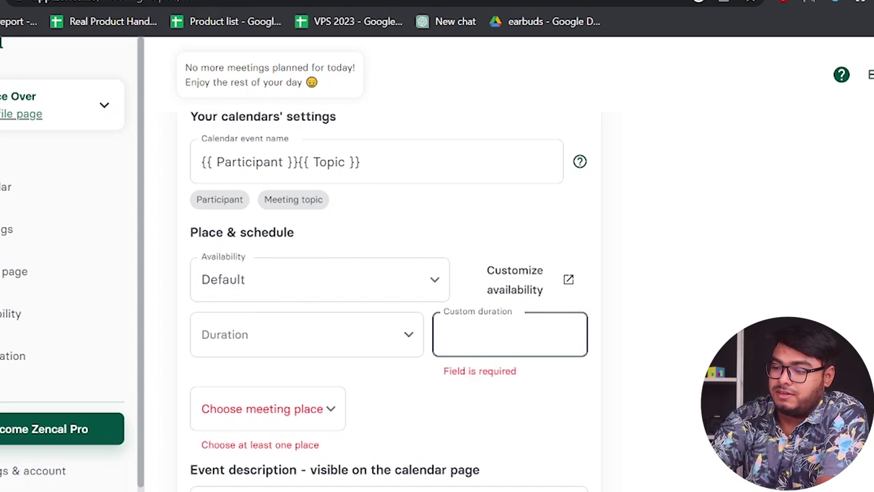
{"action": "type", "text": "80"}
{"action": "left_click", "coordinate": [370, 354]}
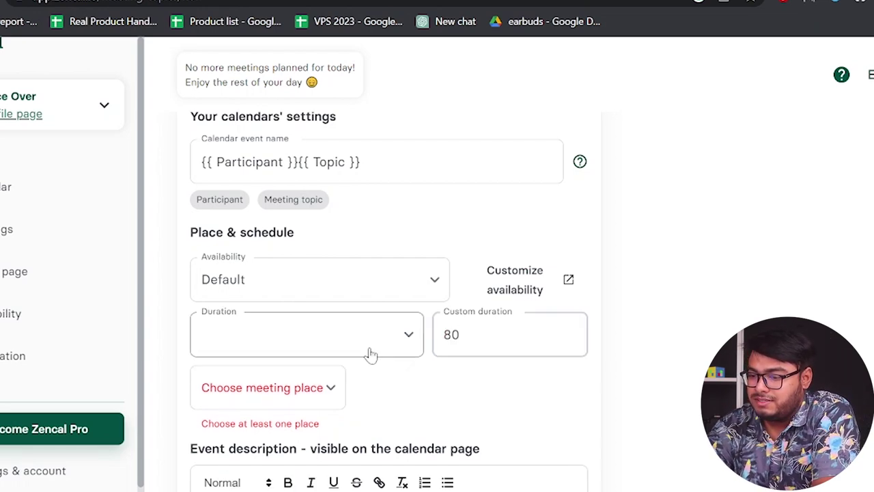
{"action": "left_click", "coordinate": [383, 334]}
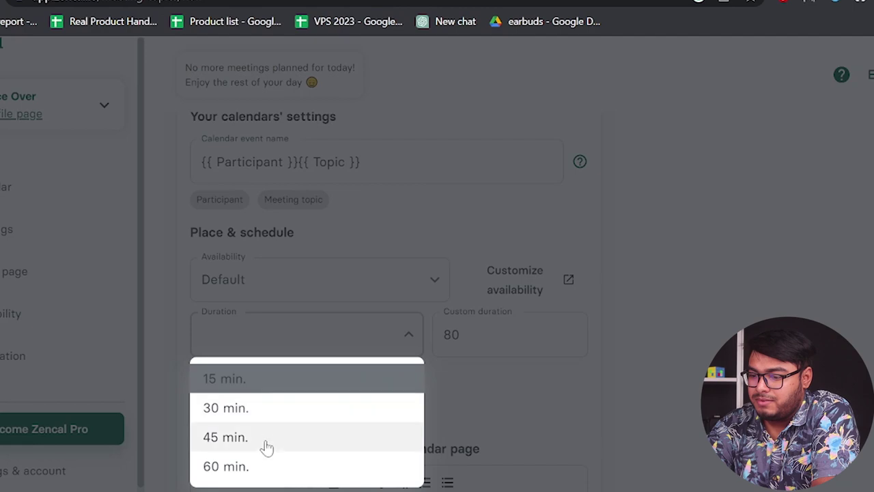
{"action": "left_click", "coordinate": [279, 465]}
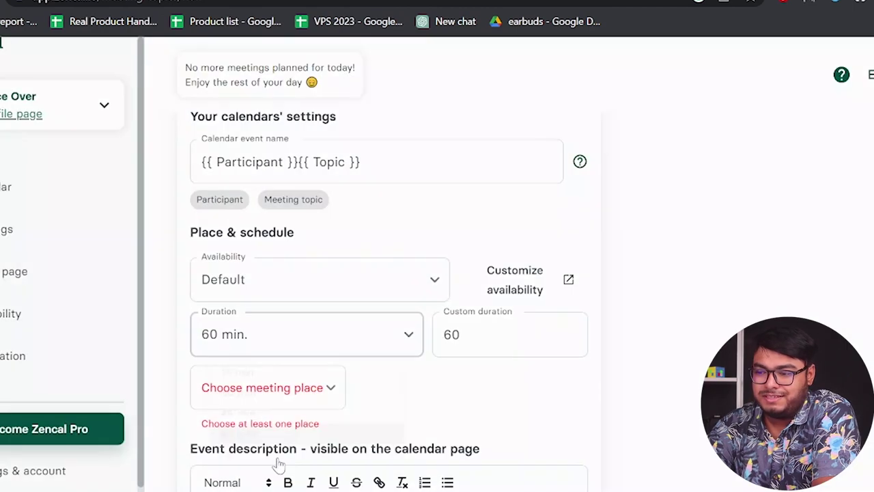
- Choose Google Meet as the meeting place
{"action": "left_click", "coordinate": [269, 398]}
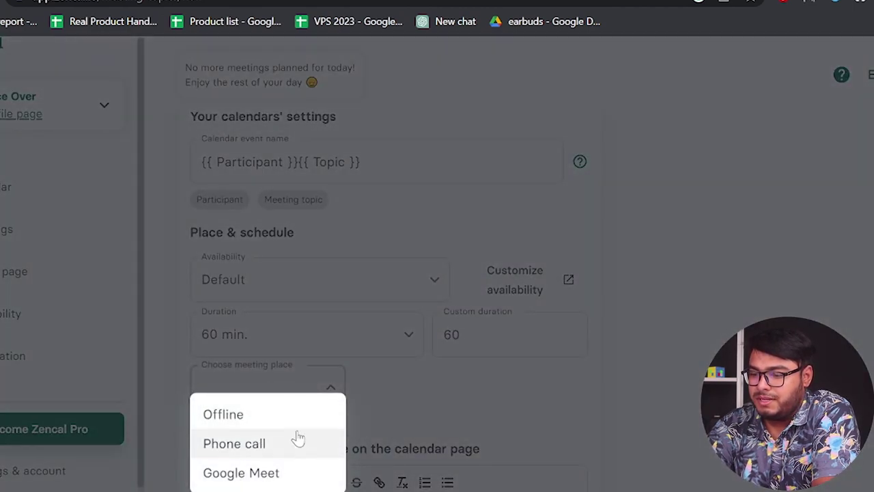
{"action": "left_click", "coordinate": [264, 481]}
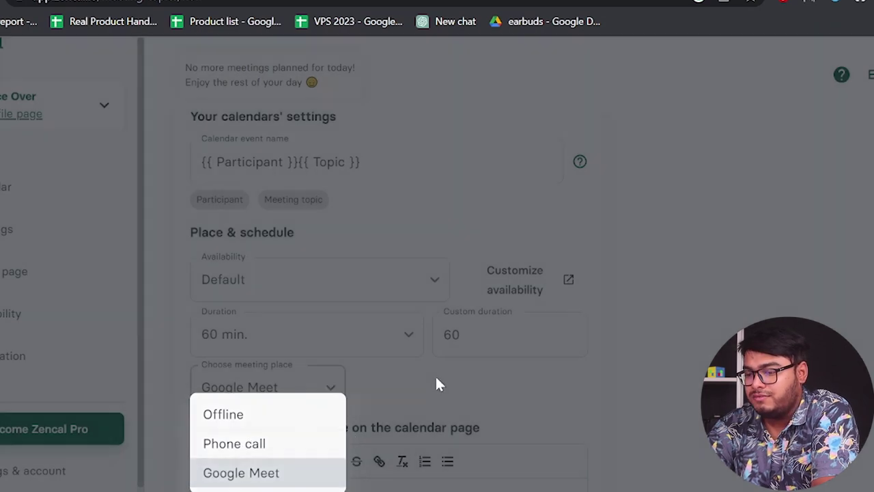
{"action": "left_click", "coordinate": [435, 379]}
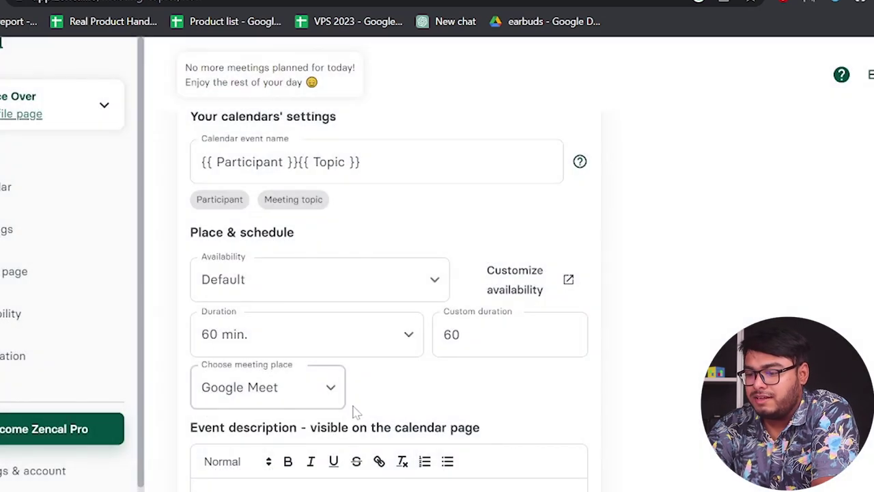
{"action": "scroll", "coordinate": [363, 379], "scroll_direction": "down", "scroll_amount": 3}
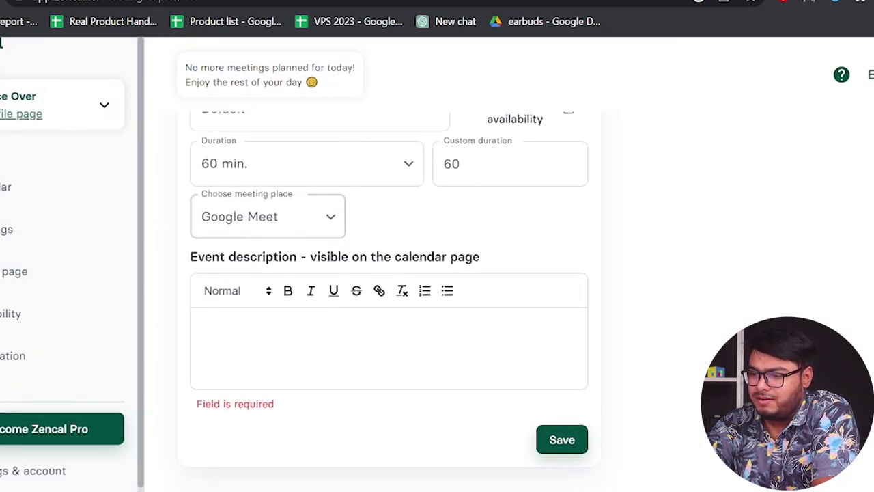
- Enter the description 'I am here to consult for your business' and save the topic
{"action": "left_click", "coordinate": [383, 345]}
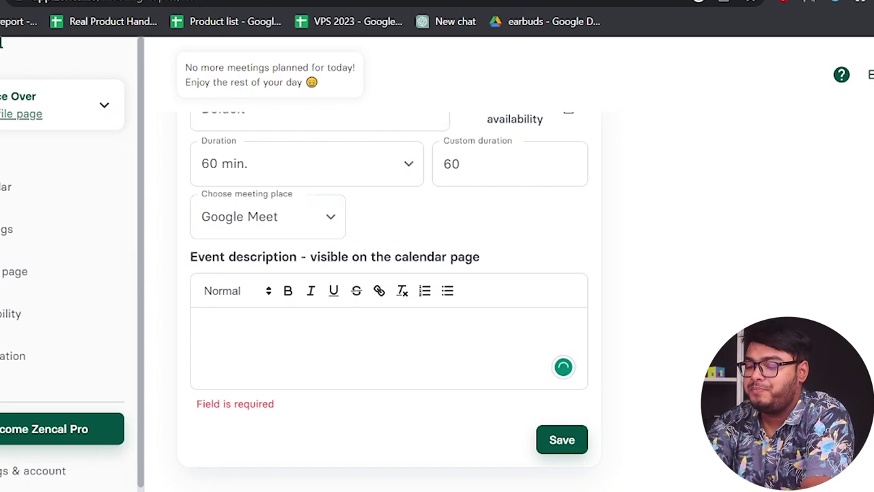
{"action": "type", "text": "I am"}
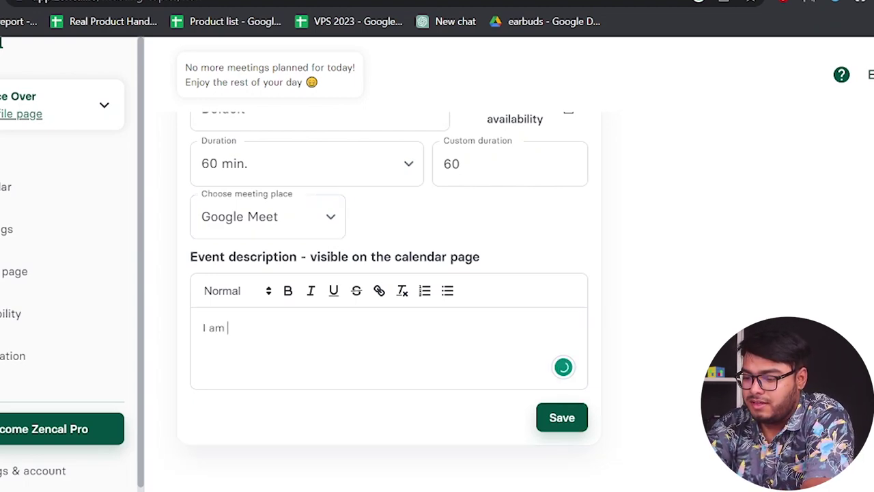
{"action": "type", "text": " her"}
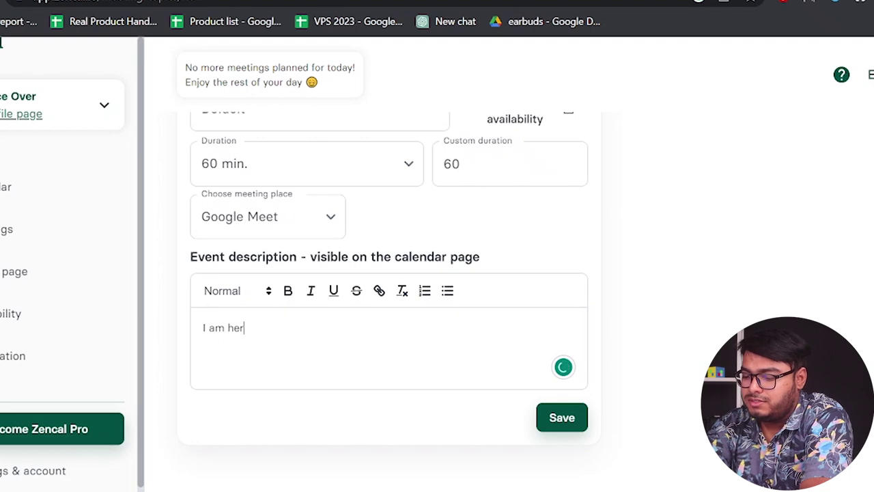
{"action": "type", "text": "e to consult for your bus"}
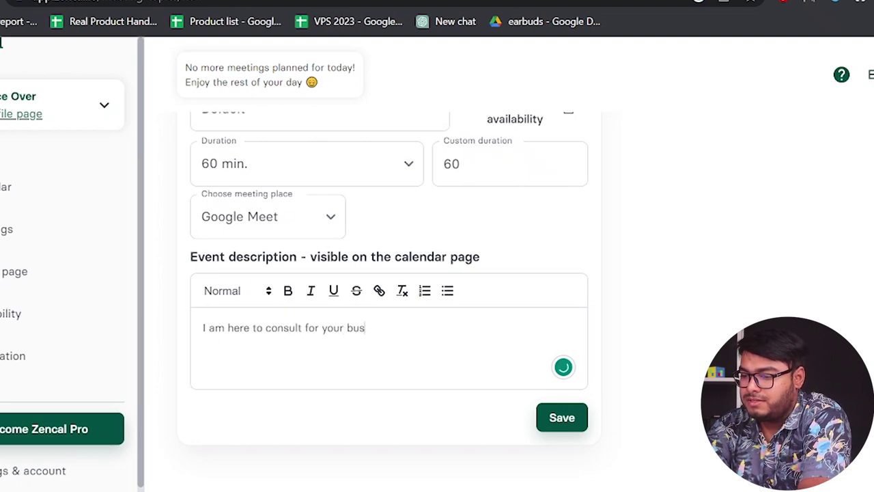
{"action": "type", "text": "iness"}
{"action": "left_click", "coordinate": [567, 419]}
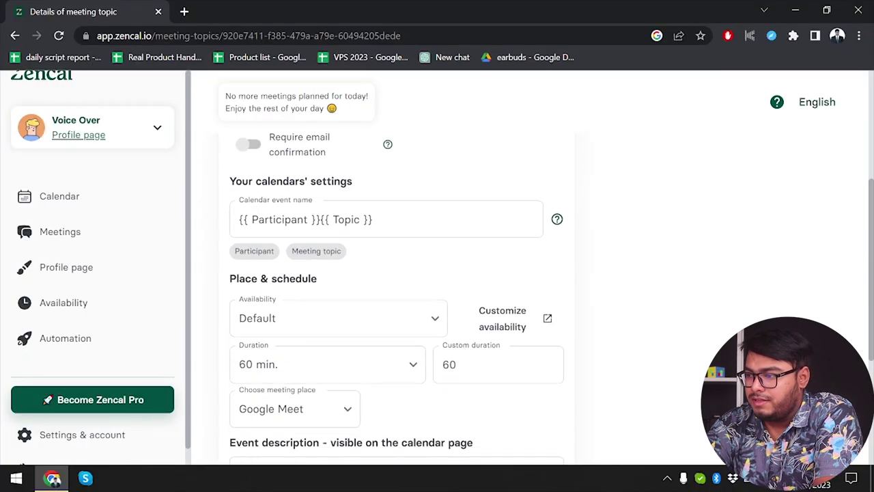
{"action": "scroll", "coordinate": [397, 293], "scroll_direction": "down", "scroll_amount": 4}
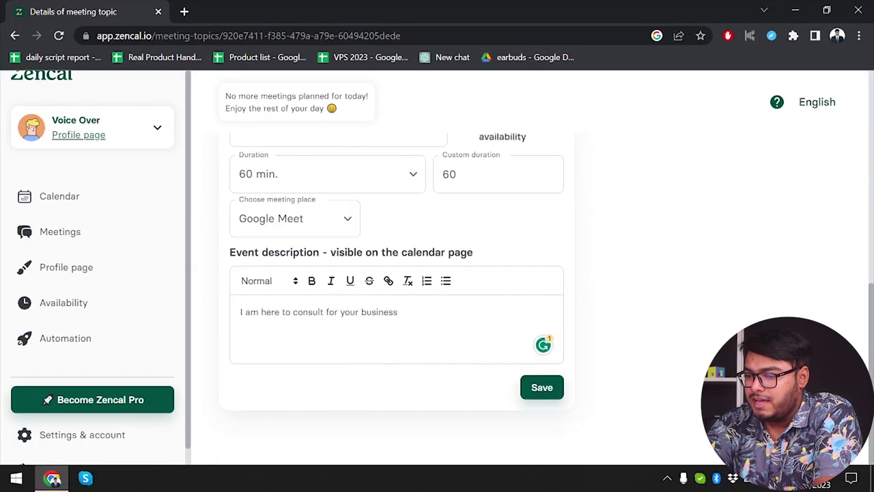
- Delete the Love life consultation topic and start a new meeting topic
{"action": "left_click", "coordinate": [72, 233]}
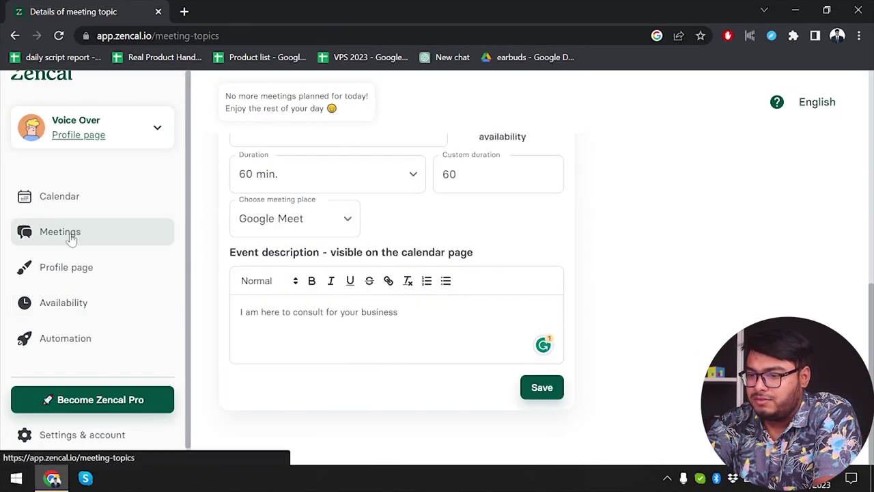
{"action": "scroll", "coordinate": [290, 263], "scroll_direction": "down", "scroll_amount": 4}
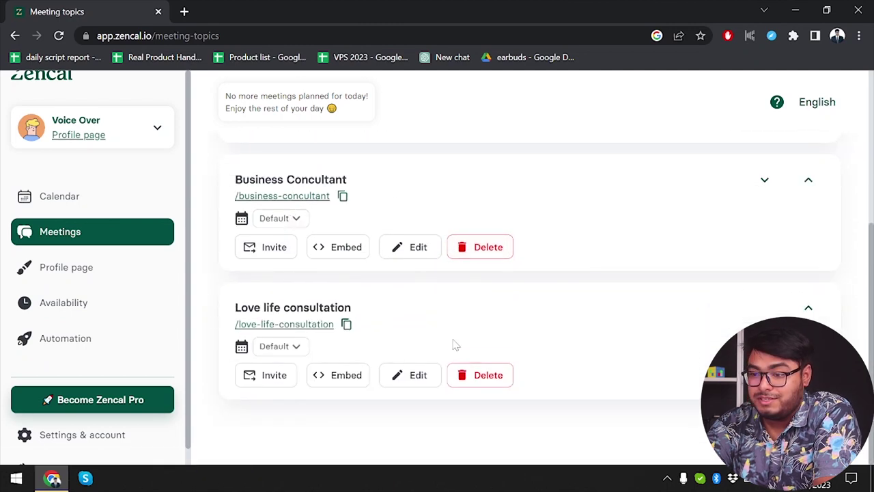
{"action": "left_click", "coordinate": [479, 373]}
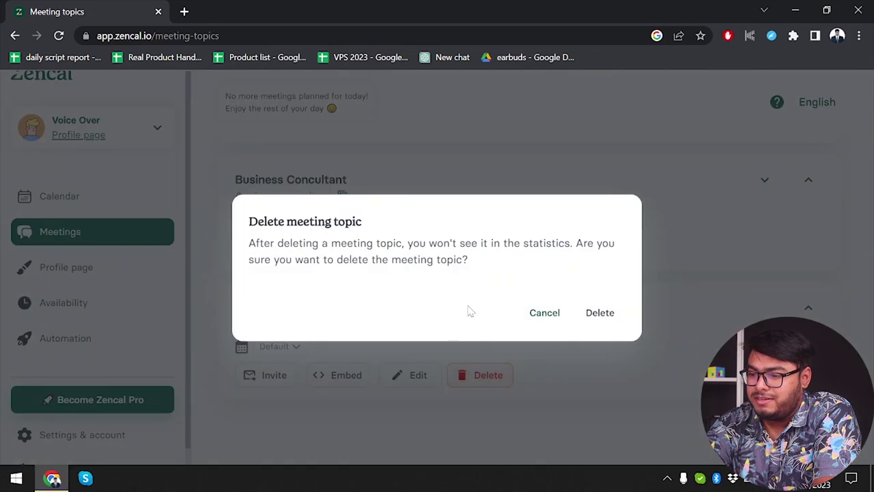
{"action": "left_click", "coordinate": [594, 313]}
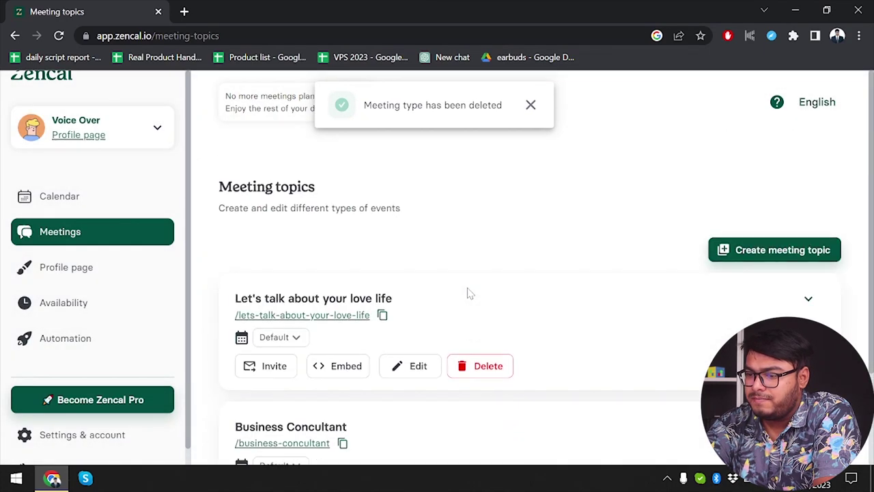
{"action": "left_click", "coordinate": [748, 254]}
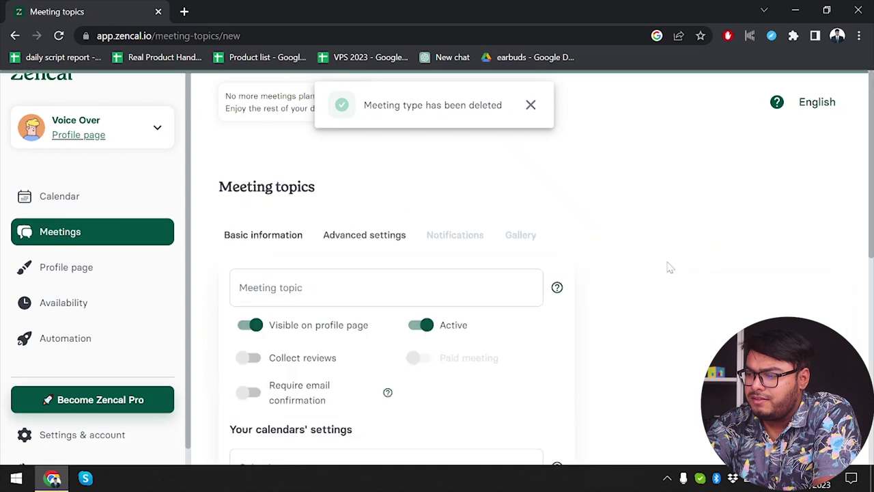
- Name the topic 'Mental Peace', enable Collect reviews, and set event name {{ Participant }}{{ Topic }}
{"action": "left_click", "coordinate": [311, 287]}
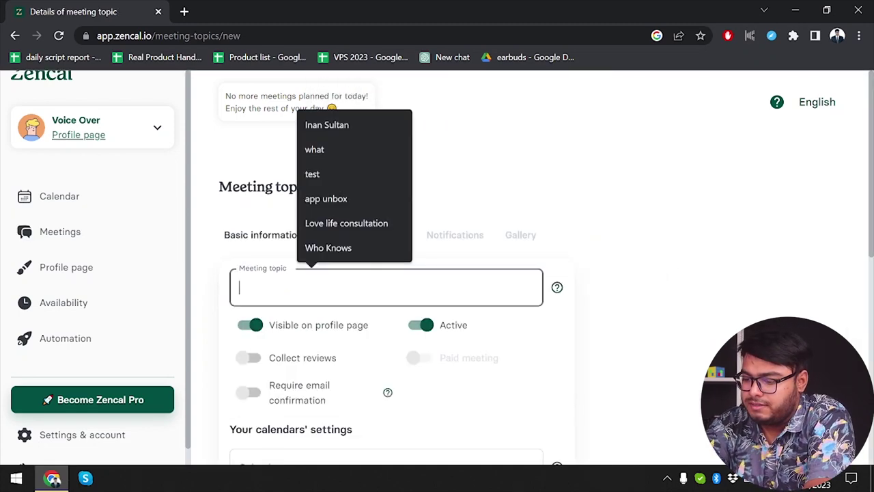
{"action": "type", "text": "Mental Peace"}
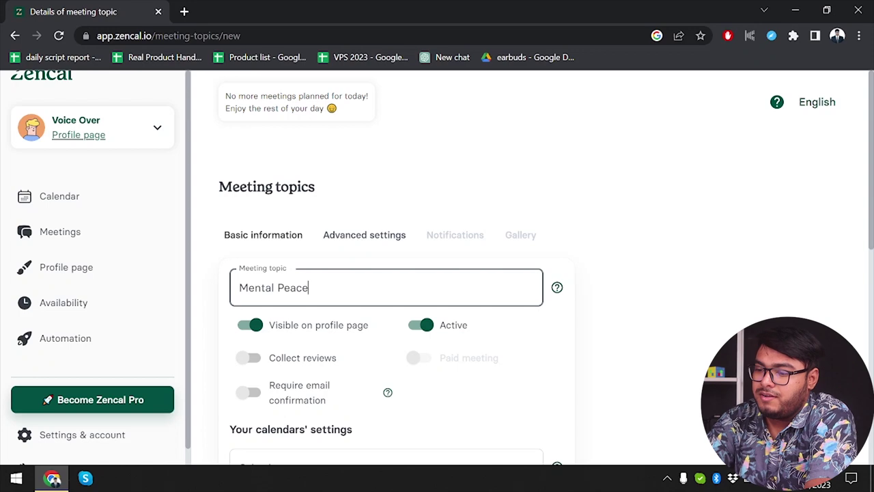
{"action": "left_click", "coordinate": [251, 357]}
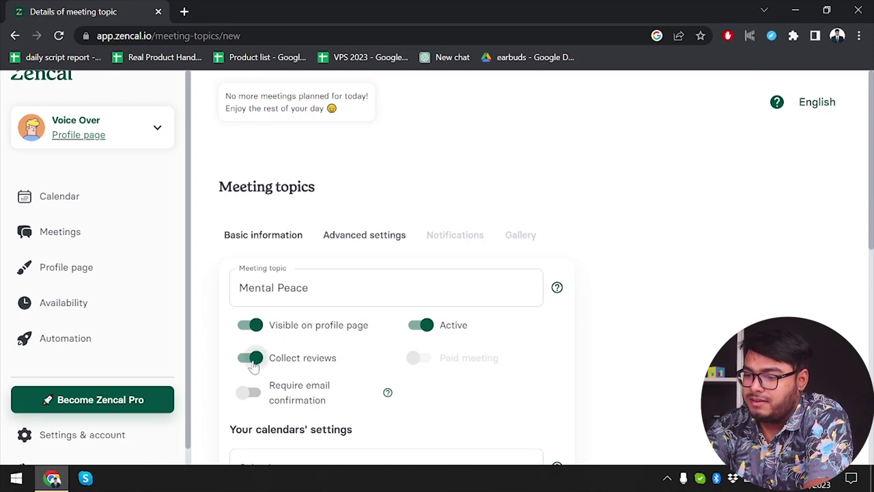
{"action": "scroll", "coordinate": [319, 369], "scroll_direction": "down", "scroll_amount": 1}
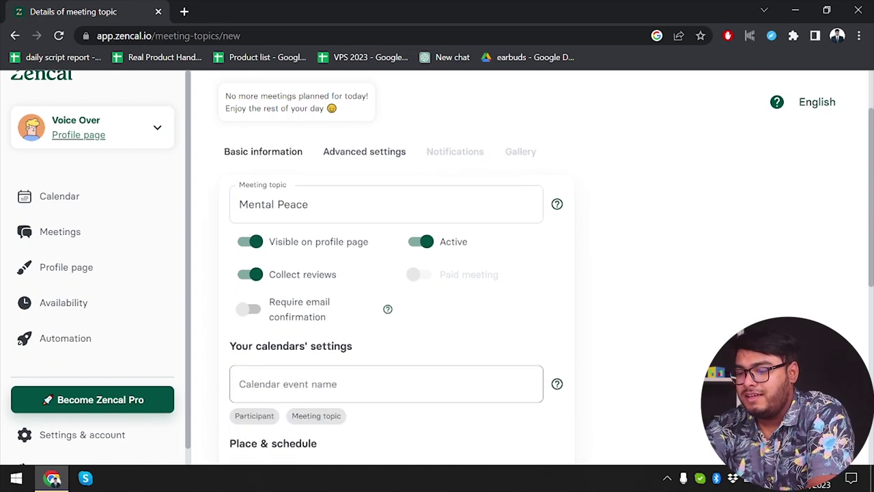
{"action": "scroll", "coordinate": [293, 383], "scroll_direction": "down", "scroll_amount": 1}
{"action": "left_click", "coordinate": [257, 402]}
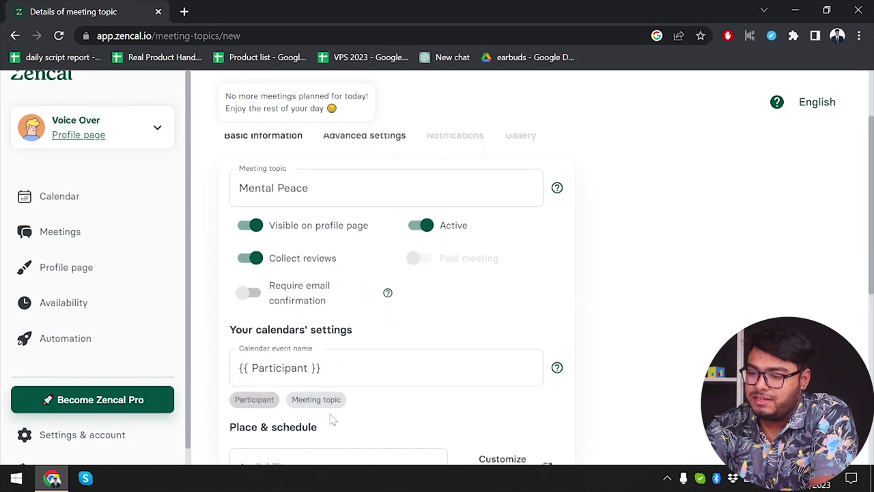
{"action": "left_click", "coordinate": [321, 407]}
- Choose Default availability and a 45-minute duration
{"action": "scroll", "coordinate": [356, 312], "scroll_direction": "down", "scroll_amount": 1}
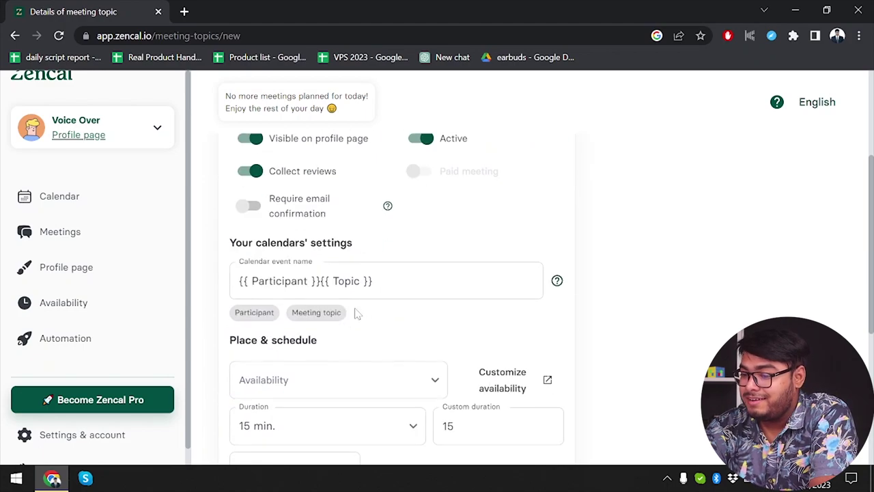
{"action": "left_click", "coordinate": [312, 384]}
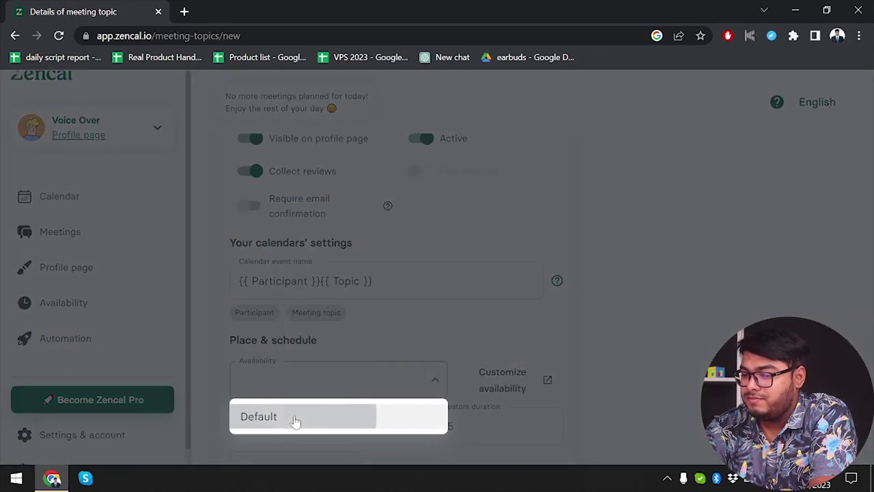
{"action": "left_click", "coordinate": [295, 418]}
{"action": "left_click", "coordinate": [283, 426]}
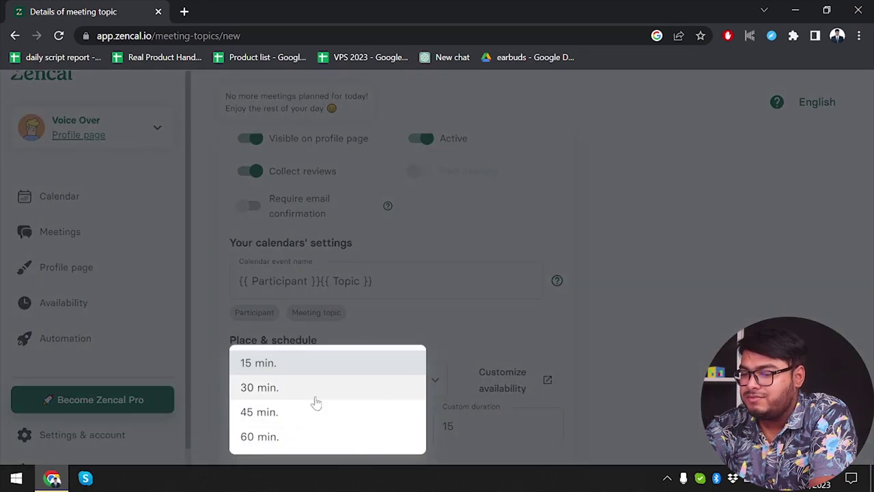
{"action": "left_click", "coordinate": [289, 423]}
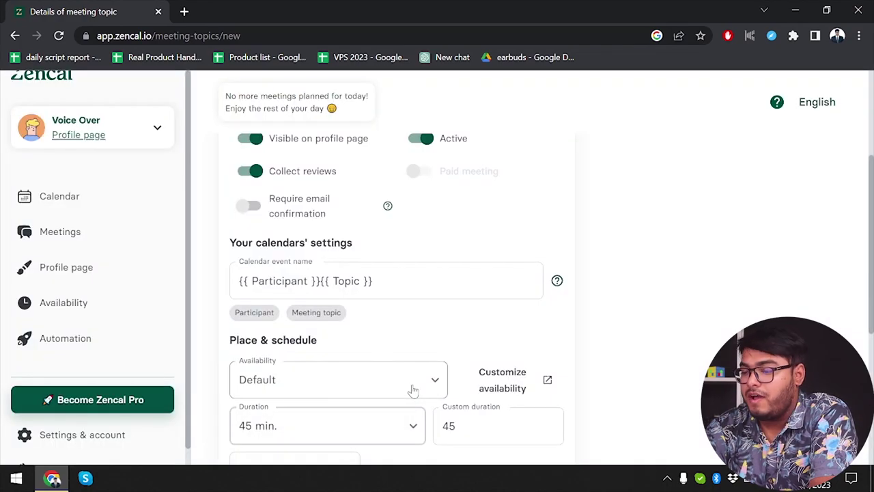
{"action": "scroll", "coordinate": [478, 332], "scroll_direction": "down", "scroll_amount": 3}
{"action": "left_click", "coordinate": [325, 244]}
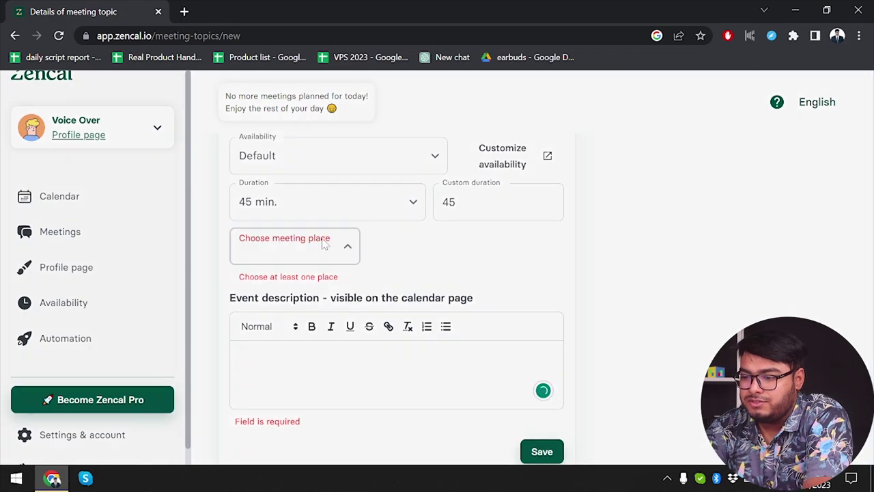
- Set Google Meet as the place, complete the description, and save Mental Peace
{"action": "left_click", "coordinate": [289, 334]}
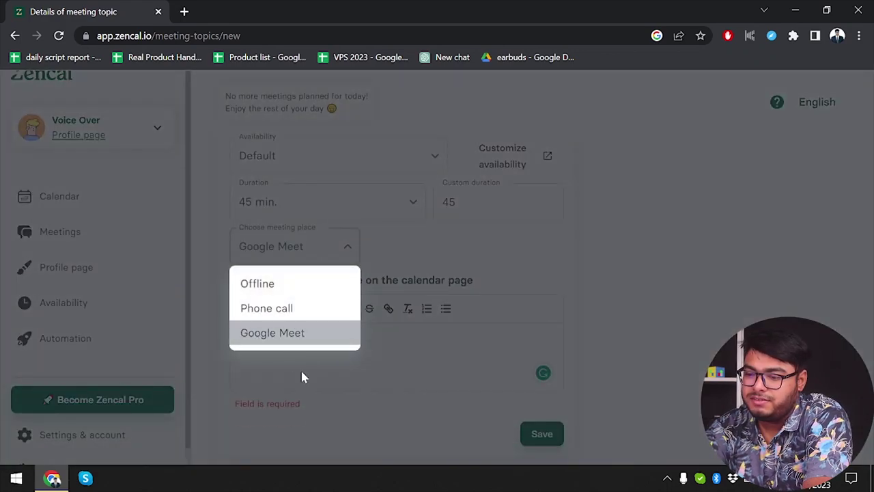
{"action": "left_click", "coordinate": [302, 374]}
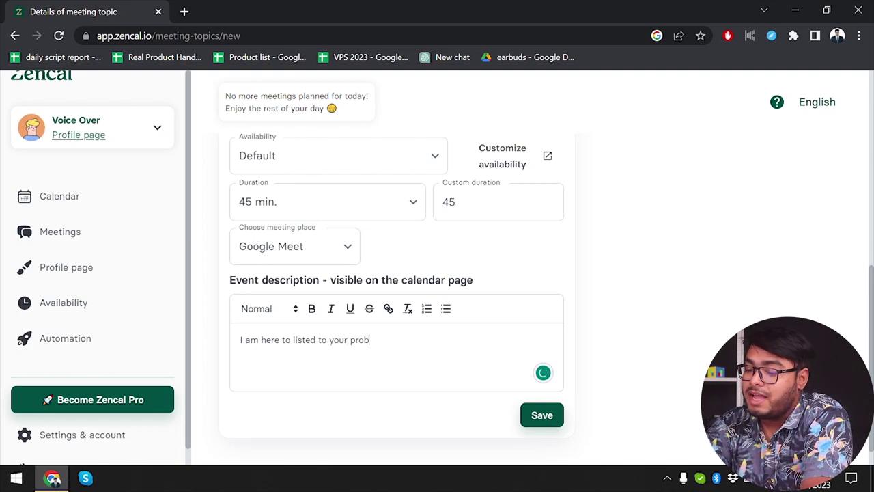
{"action": "type", "text": "lem and give you feedbacks"}
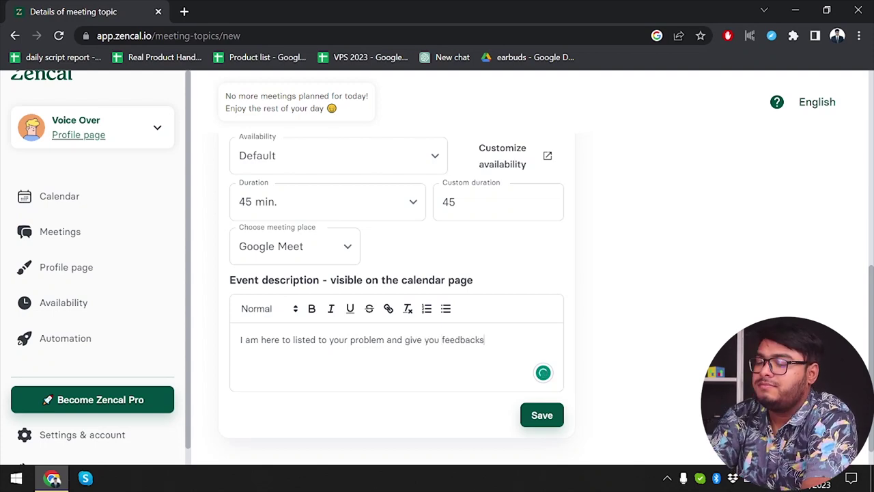
{"action": "left_click", "coordinate": [552, 419]}
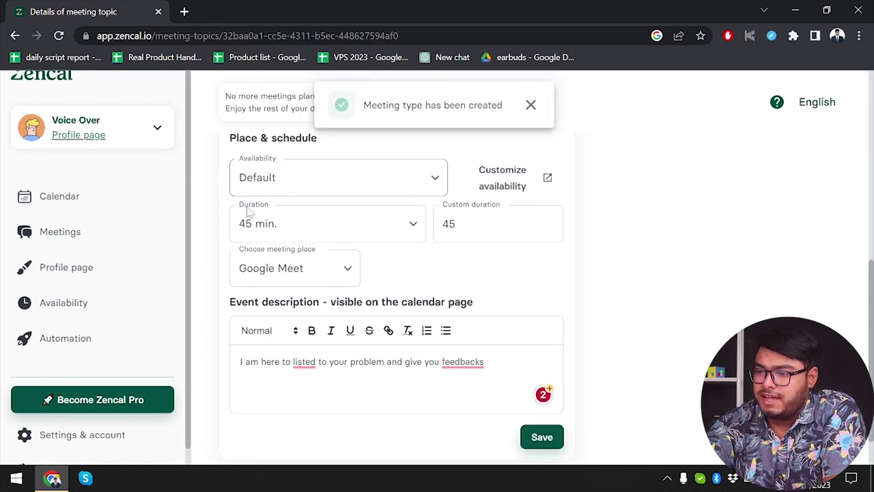
- Fix 'listed' to 'listen' and 'feedbacks' to 'feedback', save, and return to Meeting topics
{"action": "left_click", "coordinate": [311, 281]}
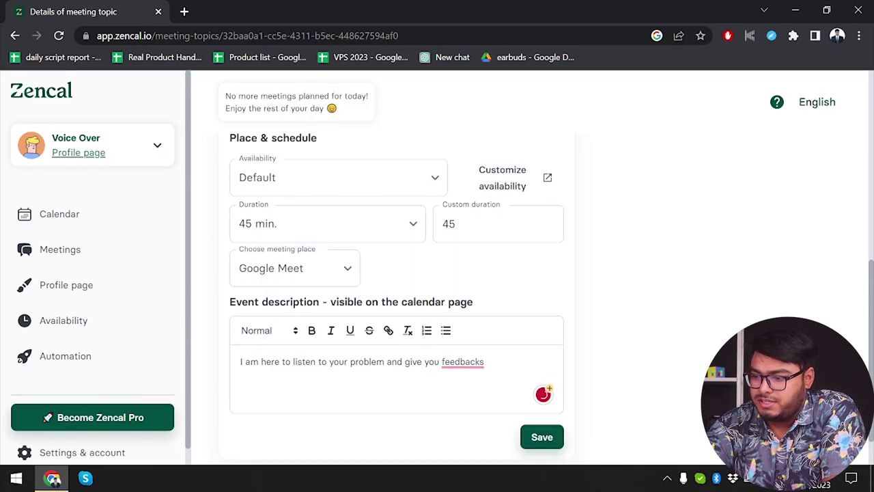
{"action": "mouse_move", "coordinate": [463, 362]}
{"action": "left_click", "coordinate": [505, 281]}
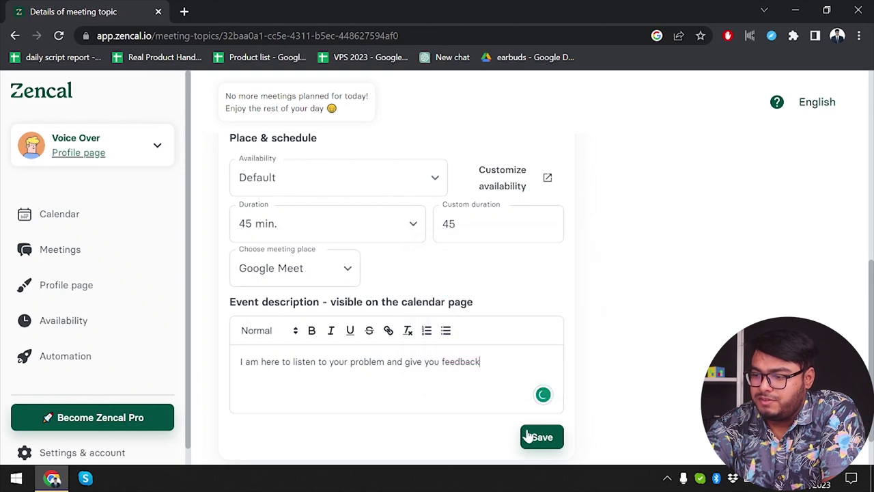
{"action": "left_click", "coordinate": [540, 436]}
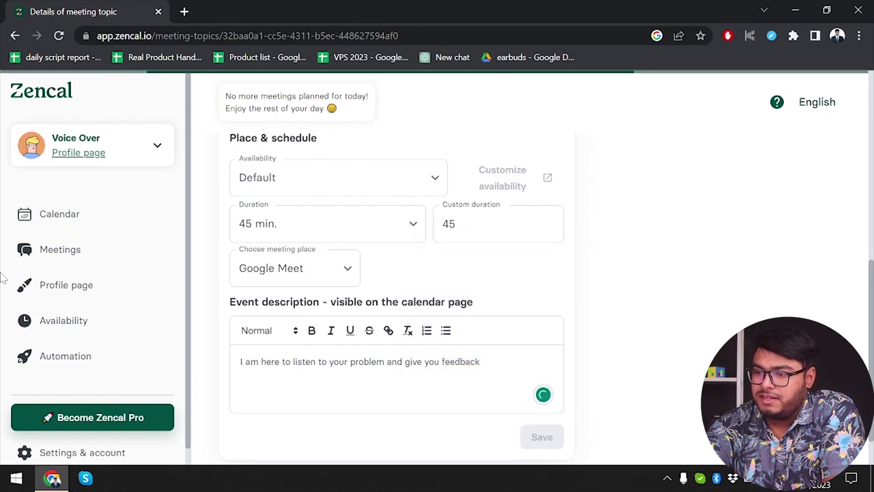
{"action": "left_click", "coordinate": [84, 256]}
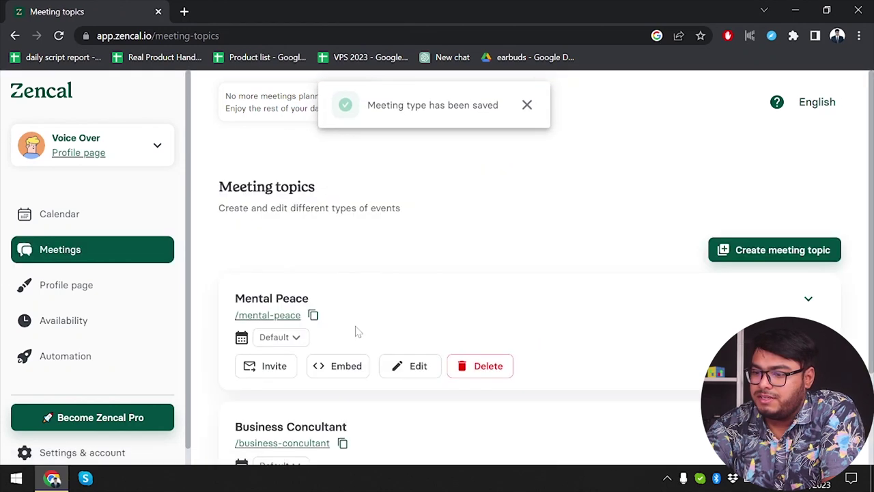
{"action": "scroll", "coordinate": [537, 294], "scroll_direction": "down", "scroll_amount": 2}
{"action": "scroll", "coordinate": [537, 294], "scroll_direction": "up", "scroll_amount": 2}
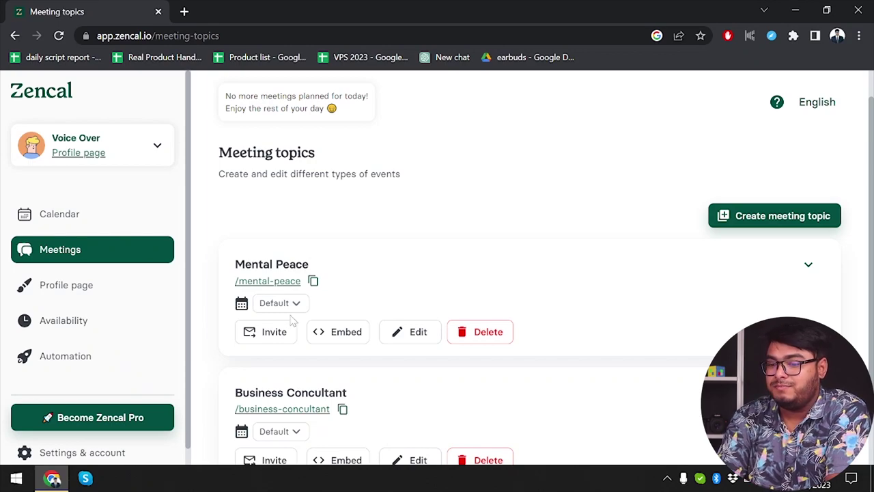
{"action": "left_click", "coordinate": [97, 296]}
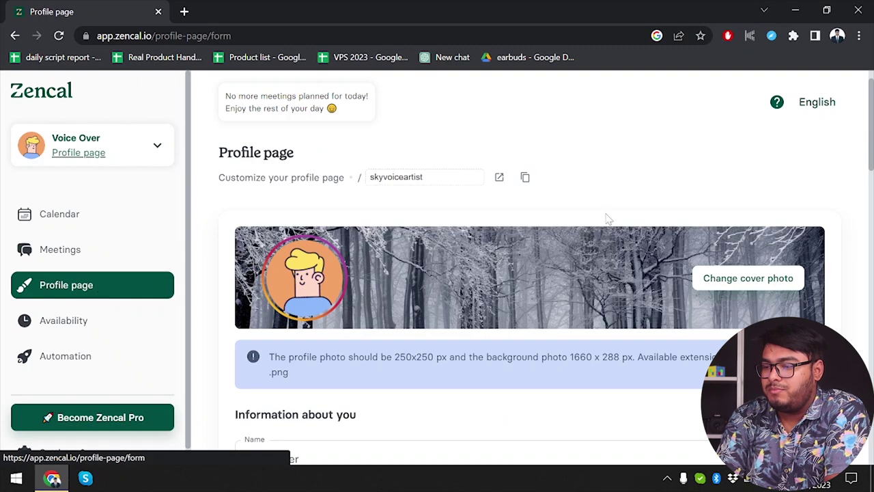
- Step through the Profile page's Name, Alias, Tagline and description fields
{"action": "scroll", "coordinate": [372, 307], "scroll_direction": "down", "scroll_amount": 1}
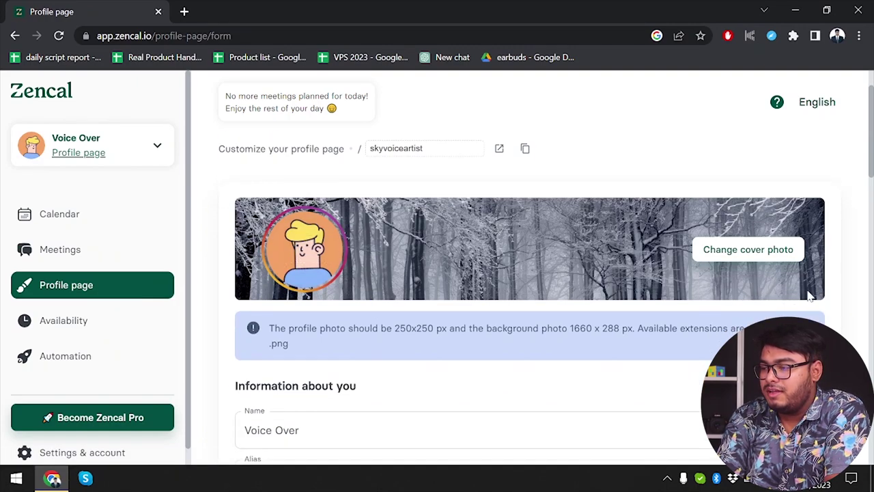
{"action": "mouse_move", "coordinate": [323, 251]}
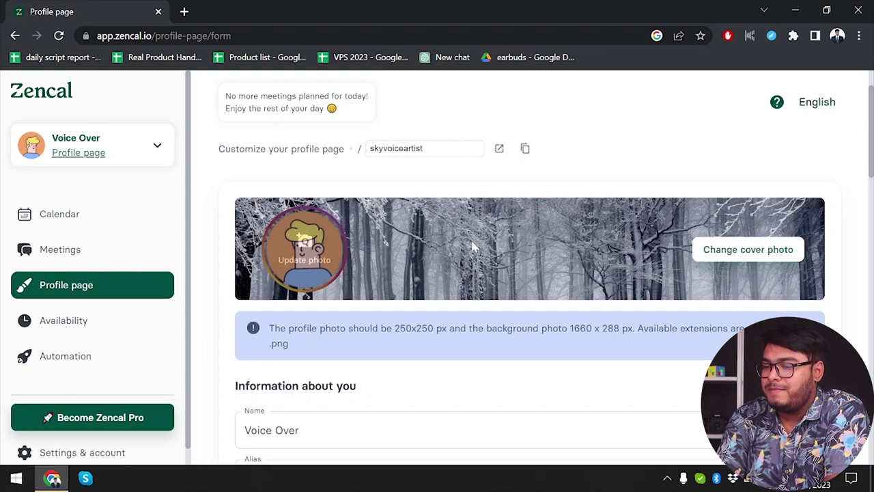
{"action": "scroll", "coordinate": [322, 251], "scroll_direction": "down", "scroll_amount": 2}
{"action": "scroll", "coordinate": [530, 273], "scroll_direction": "down", "scroll_amount": 1}
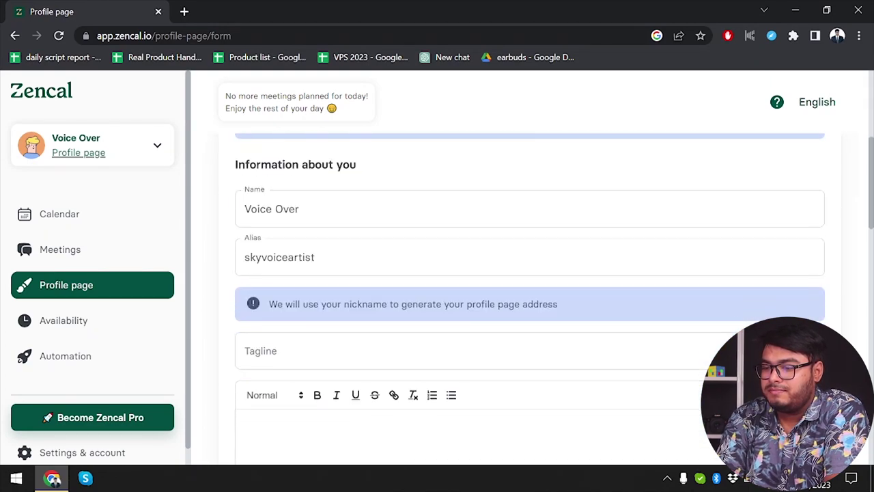
{"action": "left_click", "coordinate": [300, 208]}
{"action": "left_click", "coordinate": [316, 257]}
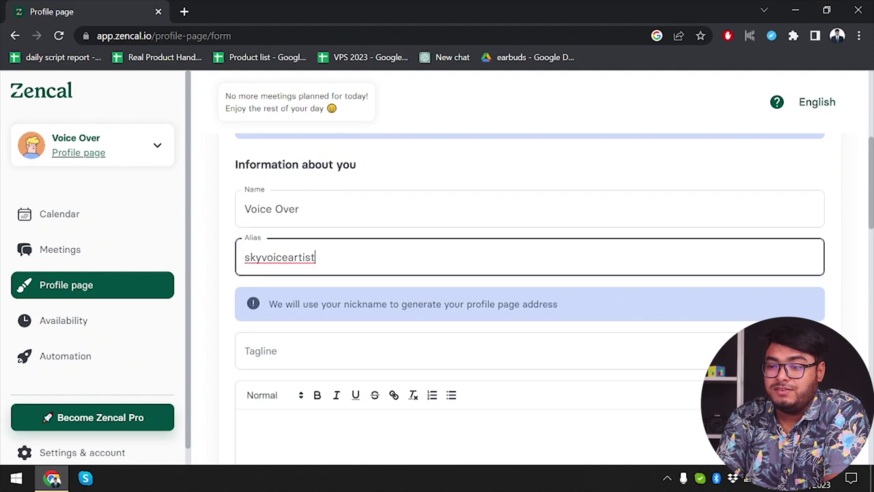
{"action": "scroll", "coordinate": [396, 254], "scroll_direction": "down", "scroll_amount": 1}
{"action": "left_click", "coordinate": [397, 308]}
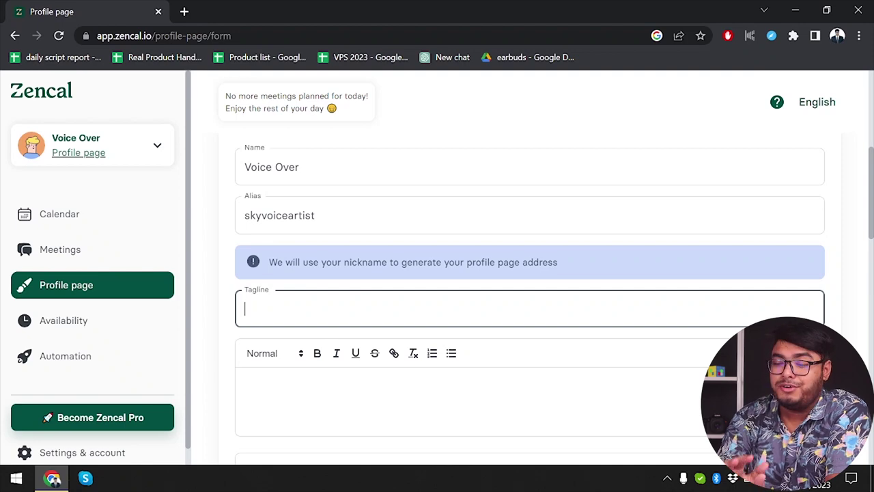
{"action": "scroll", "coordinate": [530, 274], "scroll_direction": "down", "scroll_amount": 2}
{"action": "left_click", "coordinate": [247, 301]}
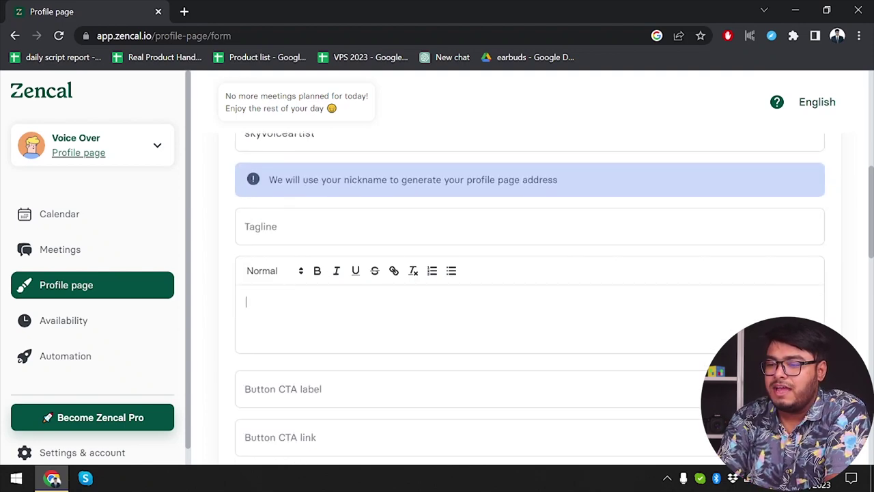
- Visit the Button CTA and Facebook link fields, then open the Availability Schedules list
{"action": "scroll", "coordinate": [530, 274], "scroll_direction": "down", "scroll_amount": 4}
{"action": "left_click", "coordinate": [410, 226]}
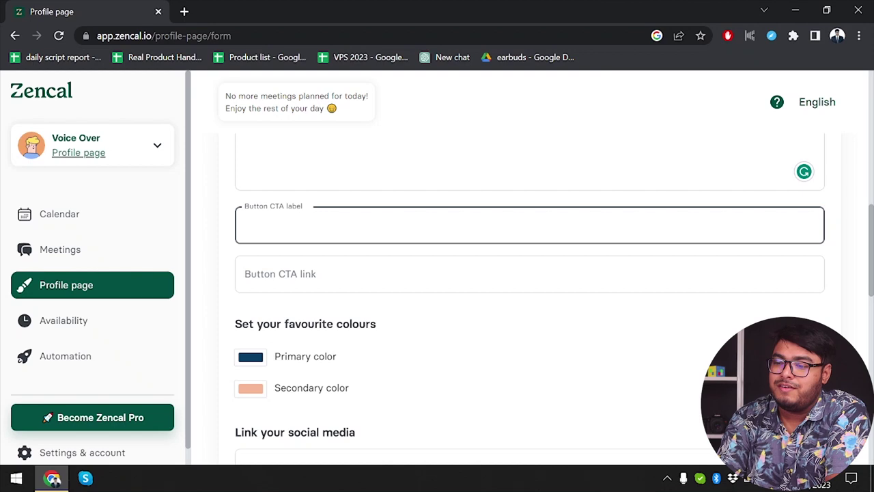
{"action": "left_click", "coordinate": [410, 274]}
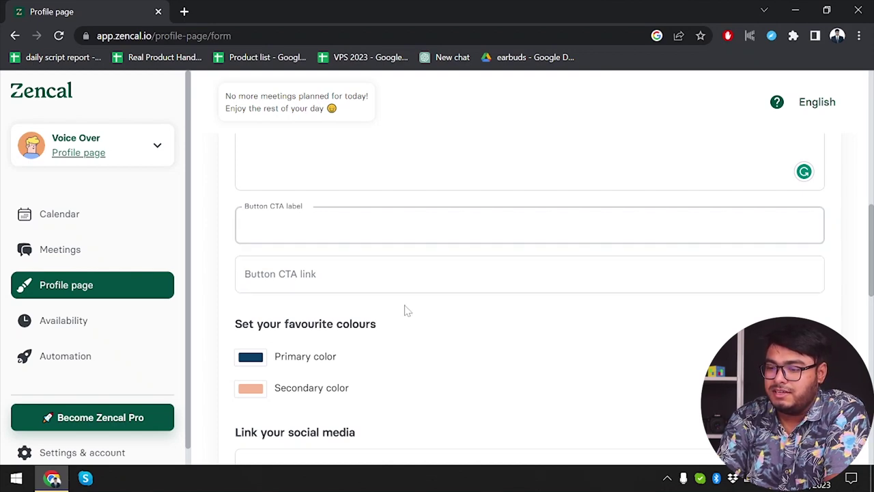
{"action": "scroll", "coordinate": [351, 314], "scroll_direction": "down", "scroll_amount": 1}
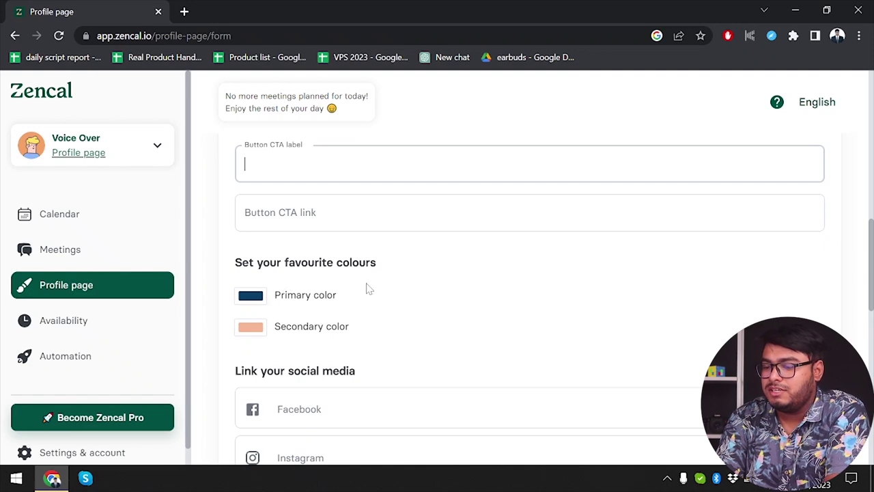
{"action": "scroll", "coordinate": [366, 288], "scroll_direction": "down", "scroll_amount": 1}
{"action": "left_click", "coordinate": [318, 307]}
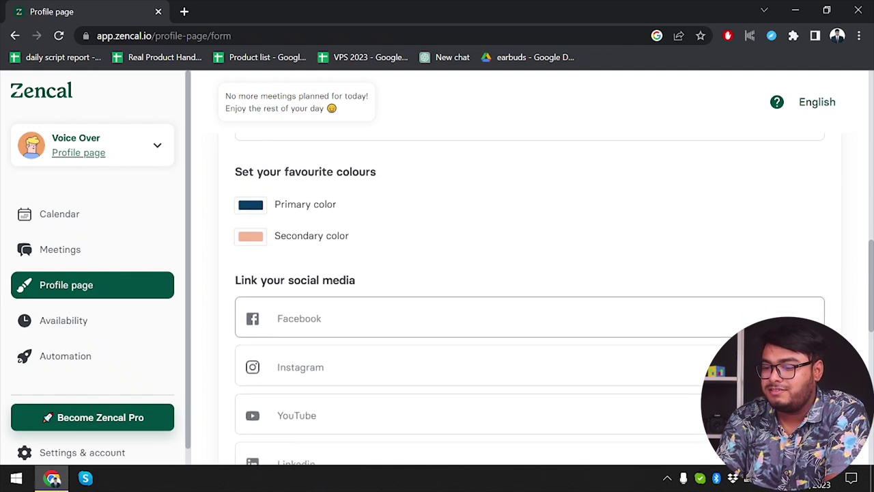
{"action": "scroll", "coordinate": [307, 230], "scroll_direction": "down", "scroll_amount": 1}
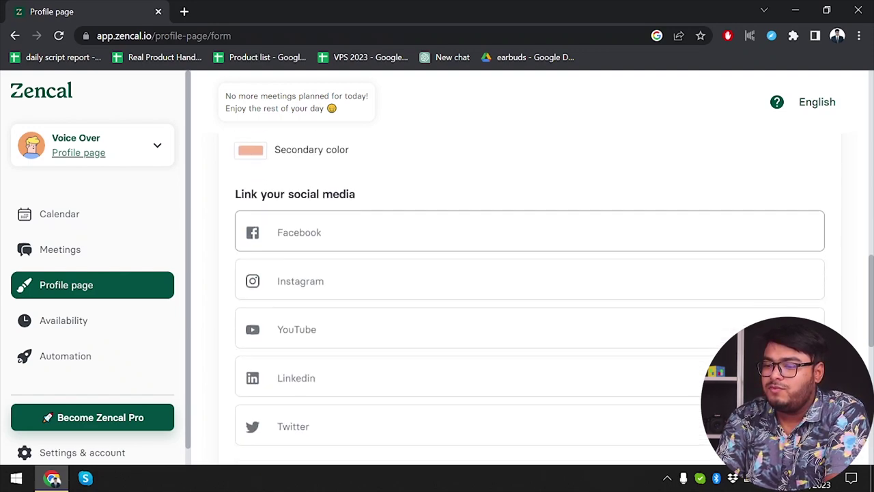
{"action": "left_click", "coordinate": [305, 231]}
{"action": "scroll", "coordinate": [305, 230], "scroll_direction": "down", "scroll_amount": 1}
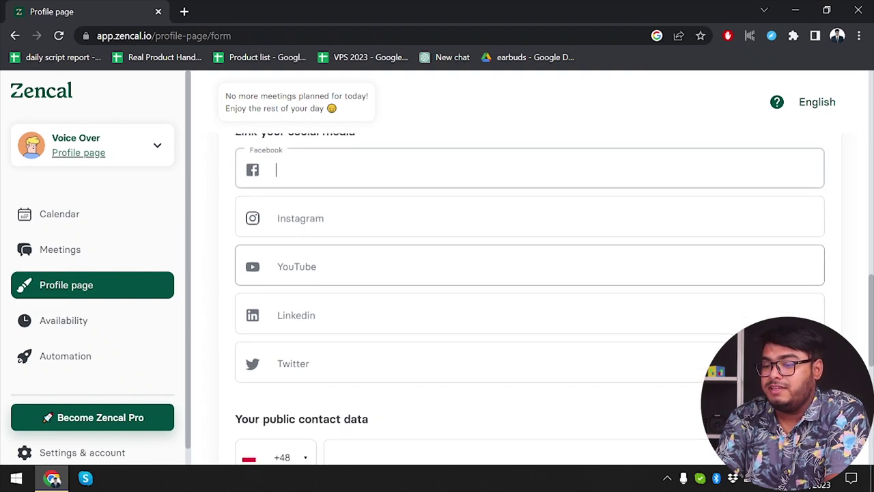
{"action": "scroll", "coordinate": [308, 394], "scroll_direction": "down", "scroll_amount": 2}
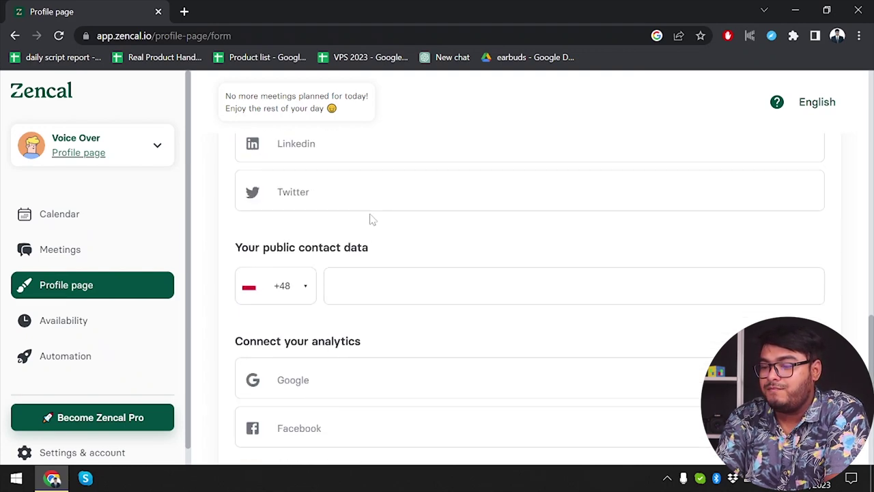
{"action": "scroll", "coordinate": [332, 256], "scroll_direction": "down", "scroll_amount": 3}
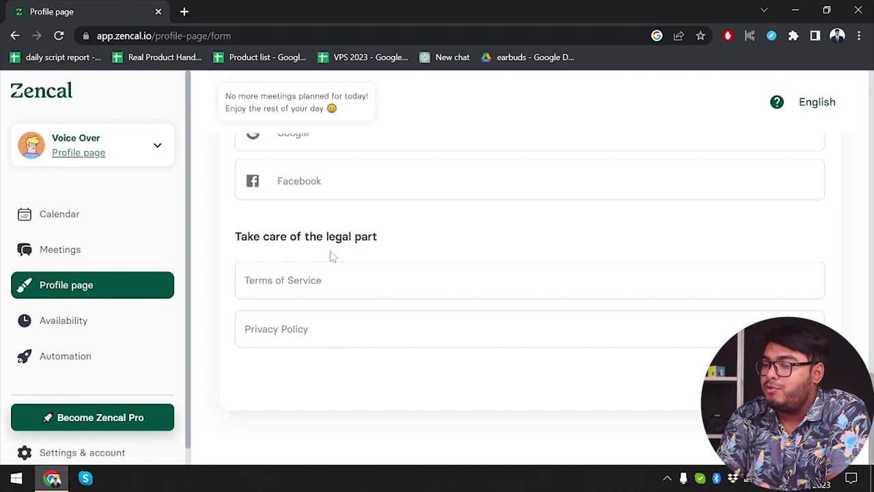
{"action": "scroll", "coordinate": [332, 255], "scroll_direction": "up", "scroll_amount": 2}
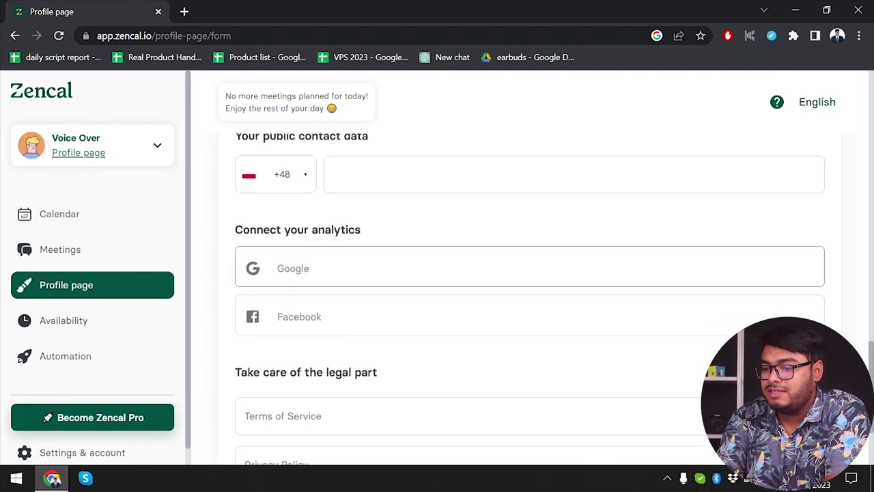
{"action": "scroll", "coordinate": [332, 256], "scroll_direction": "down", "scroll_amount": 2}
{"action": "left_click", "coordinate": [81, 332]}
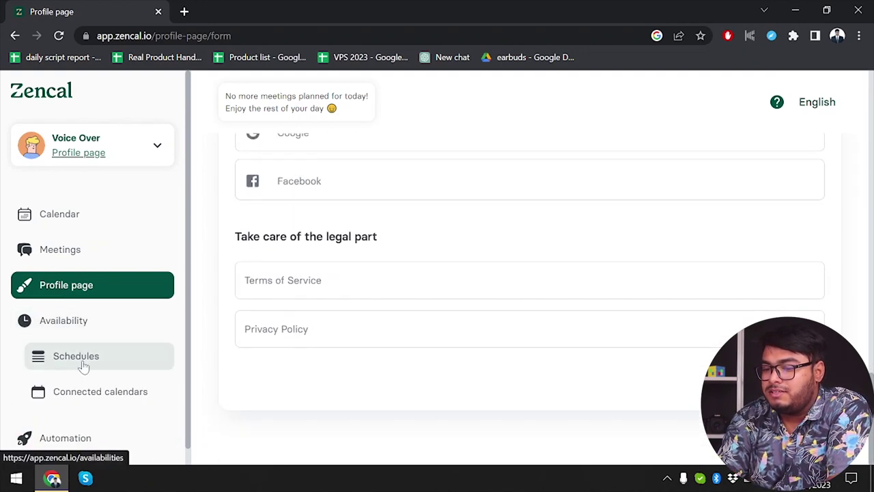
{"action": "left_click", "coordinate": [82, 365]}
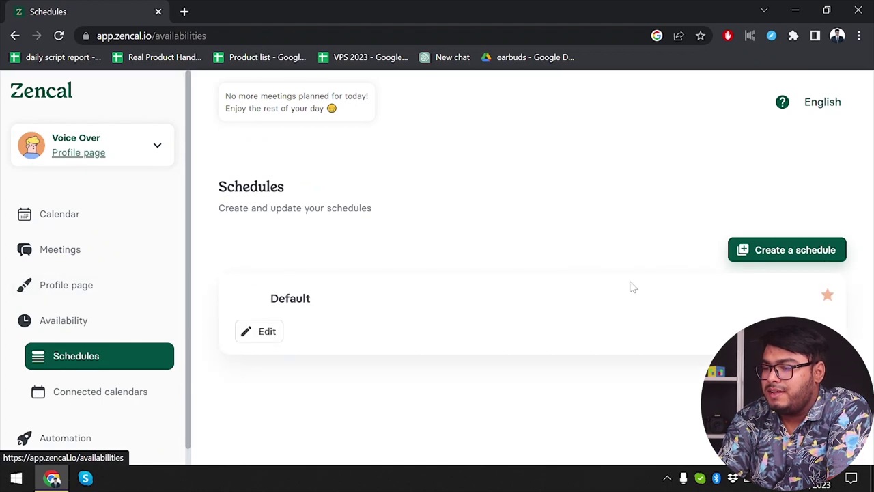
- Create a schedule named 'test' in America/New_York with Monday available 09:00–17:00
{"action": "left_click", "coordinate": [815, 251]}
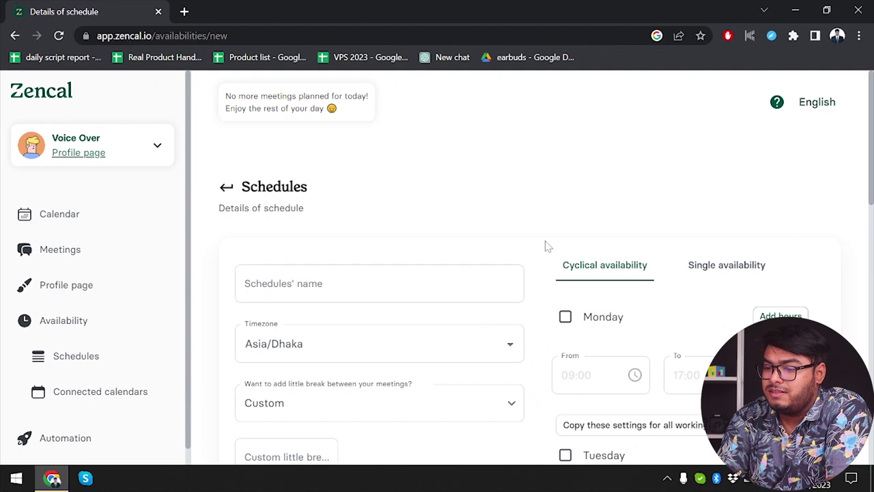
{"action": "left_click", "coordinate": [335, 283]}
{"action": "left_click", "coordinate": [335, 369]}
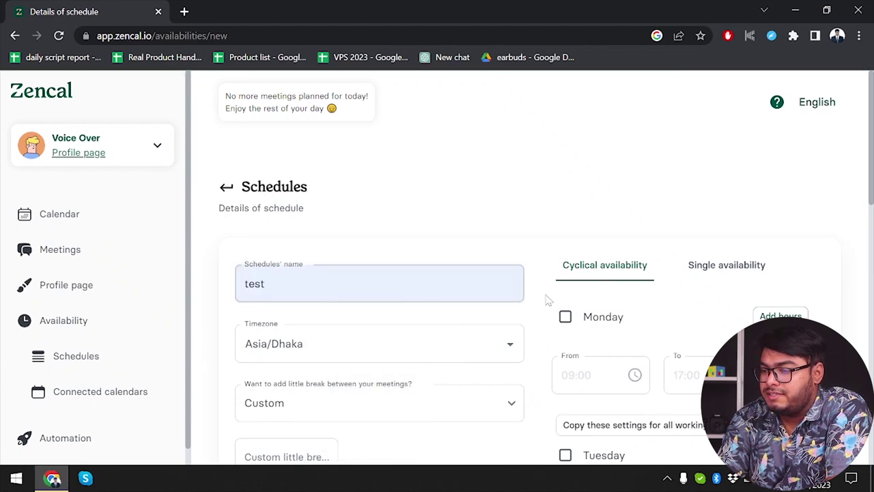
{"action": "left_click", "coordinate": [387, 335]}
{"action": "type", "text": "new"}
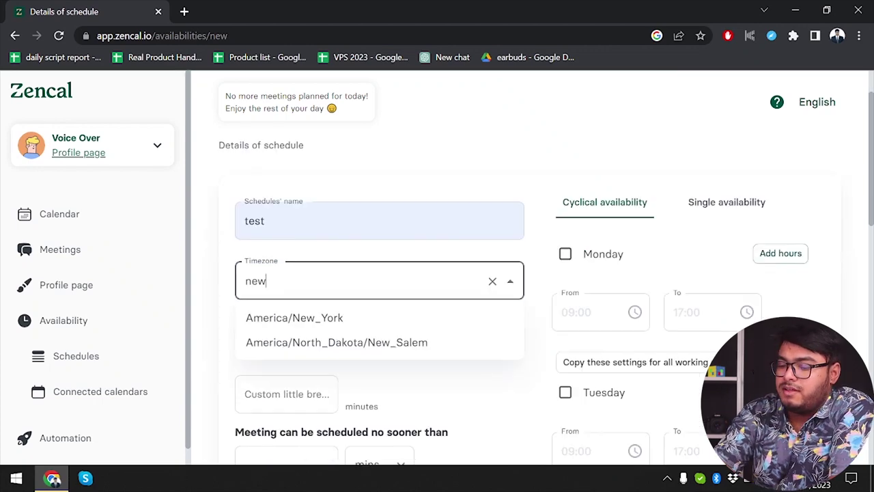
{"action": "left_click", "coordinate": [311, 317]}
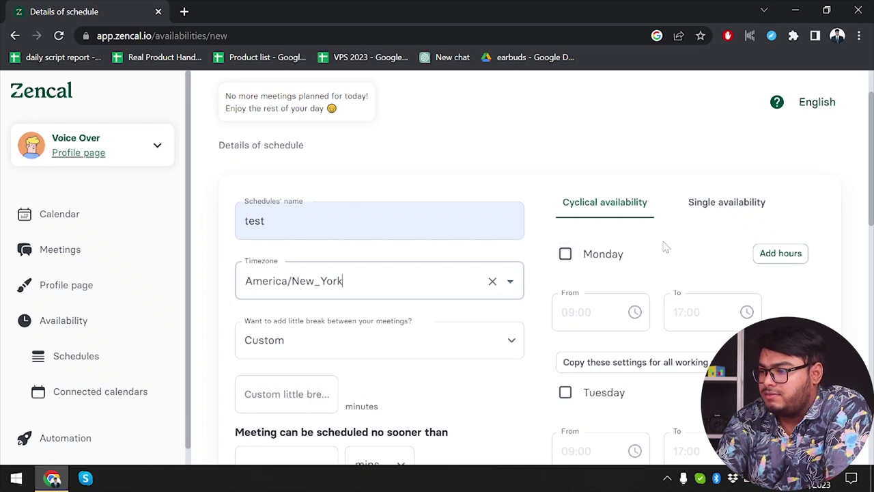
{"action": "left_click", "coordinate": [566, 253]}
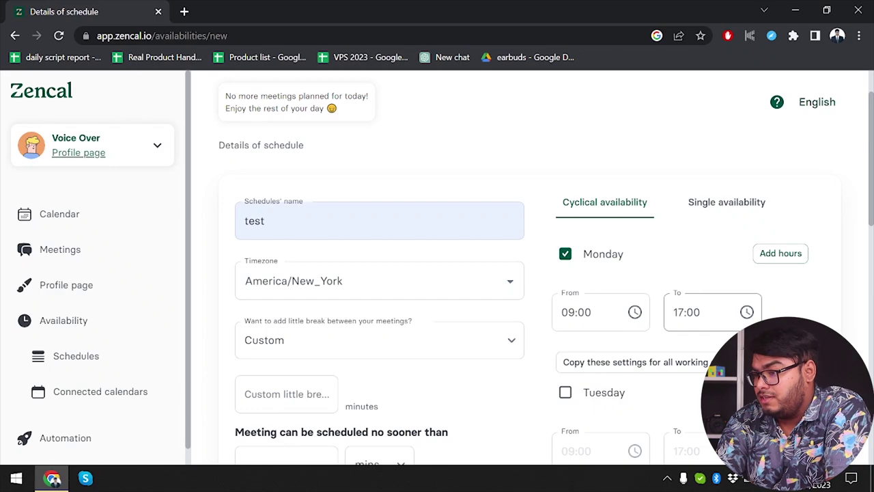
{"action": "left_click", "coordinate": [724, 203]}
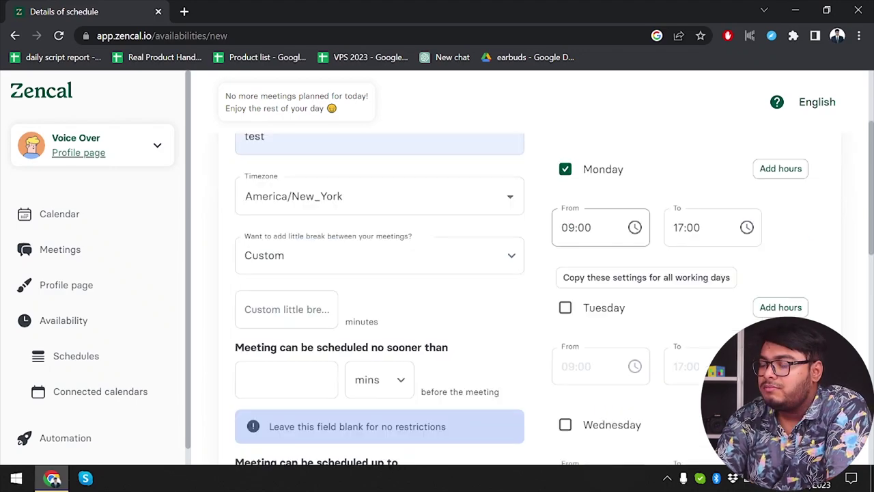
{"action": "scroll", "coordinate": [633, 274], "scroll_direction": "up", "scroll_amount": 3}
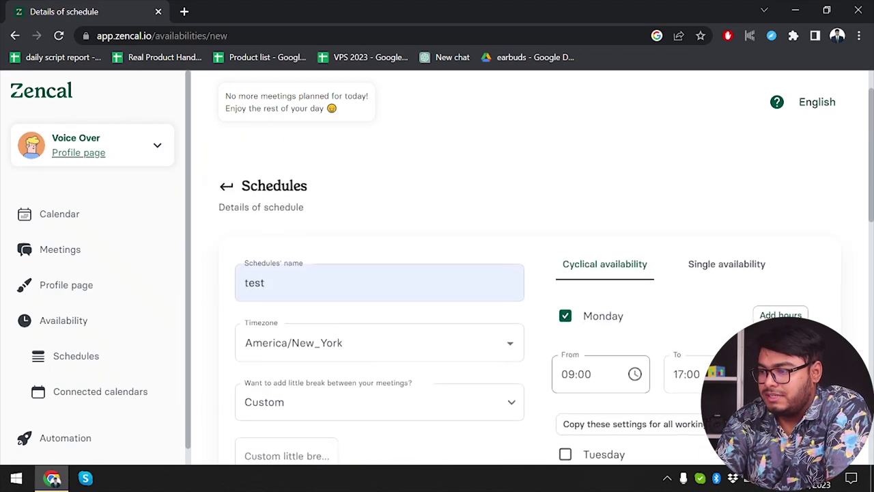
{"action": "left_click", "coordinate": [700, 273]}
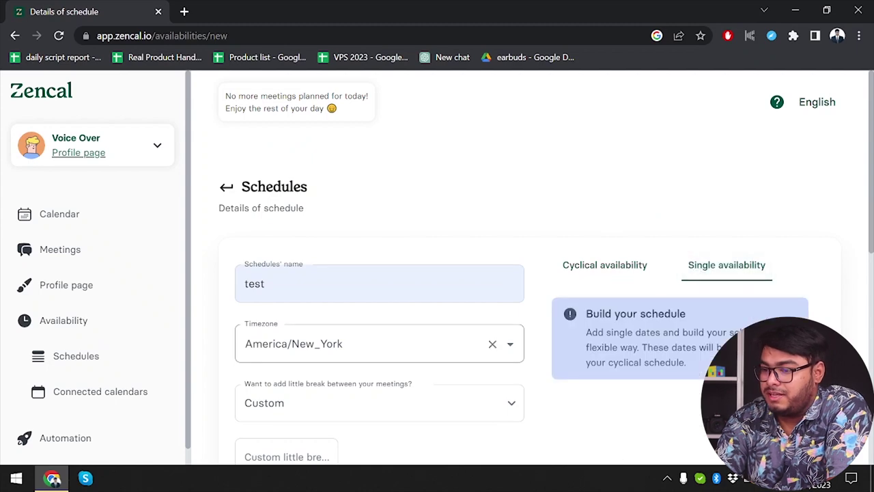
{"action": "scroll", "coordinate": [325, 358], "scroll_direction": "down", "scroll_amount": 1}
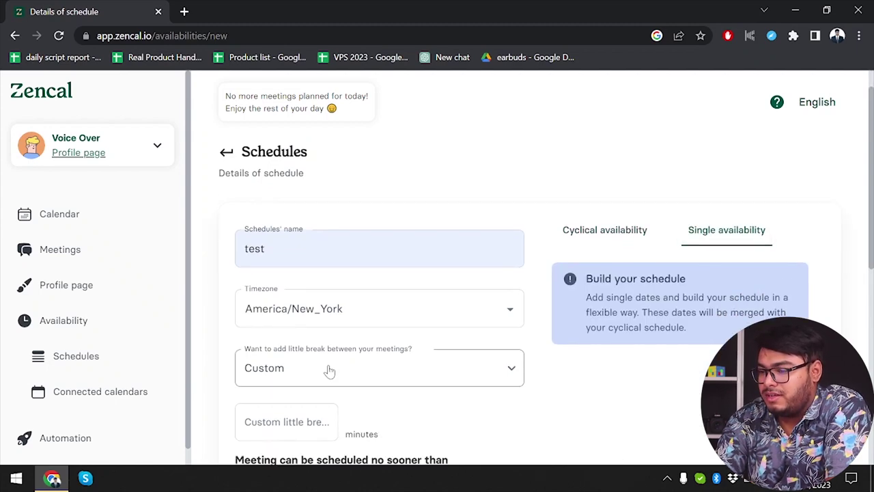
- Set a 10 min break between meetings and 10 mins minimum booking notice
{"action": "left_click", "coordinate": [330, 370]}
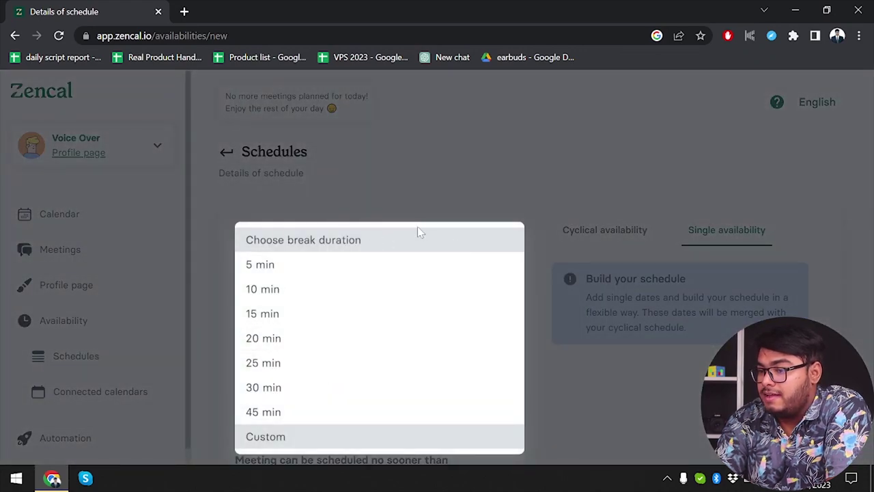
{"action": "left_click", "coordinate": [419, 225]}
{"action": "left_click", "coordinate": [323, 367]}
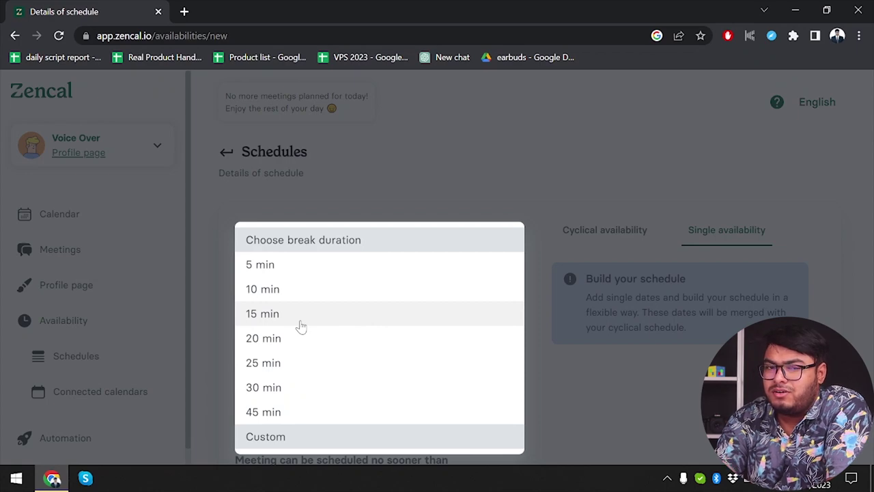
{"action": "left_click", "coordinate": [319, 292]}
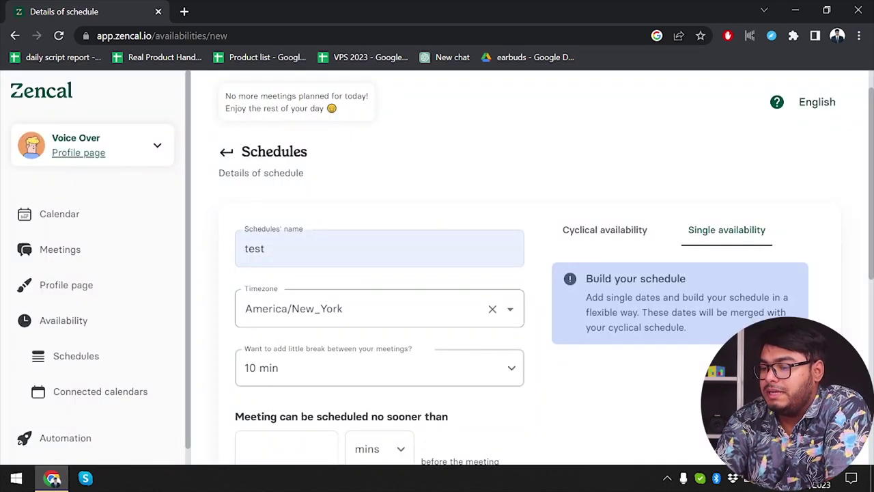
{"action": "scroll", "coordinate": [364, 368], "scroll_direction": "down", "scroll_amount": 2}
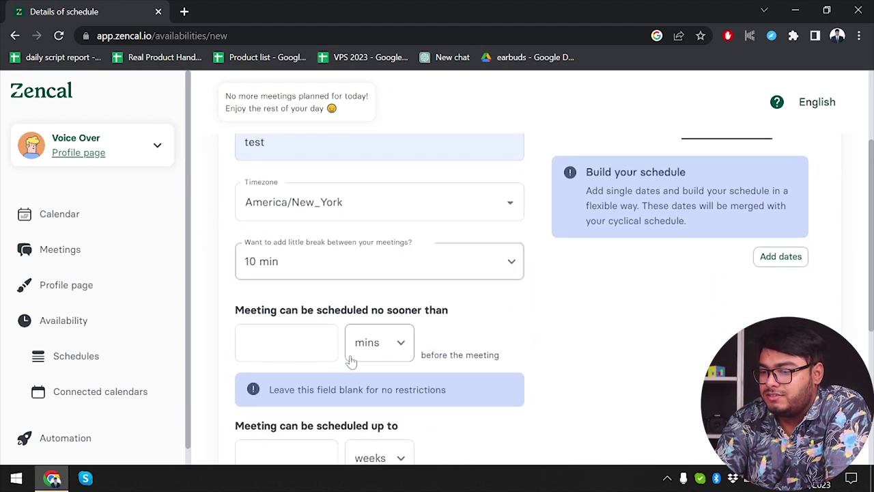
{"action": "left_click", "coordinate": [418, 273]}
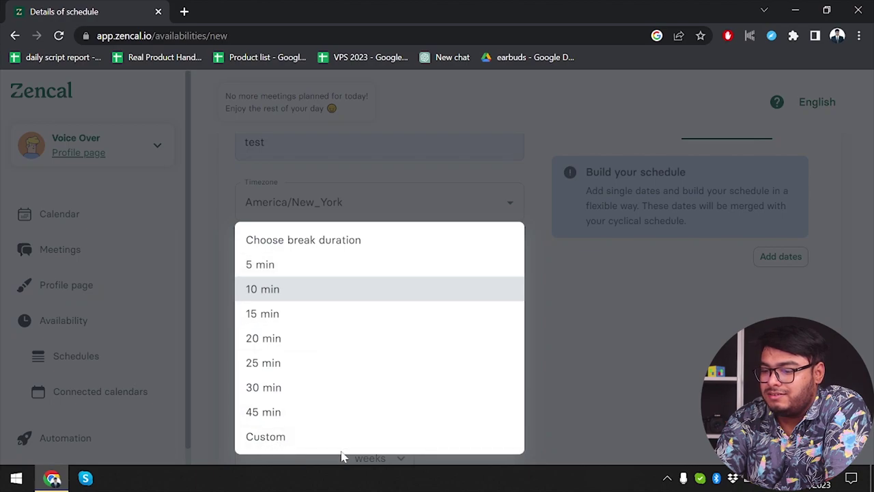
{"action": "left_click", "coordinate": [574, 300]}
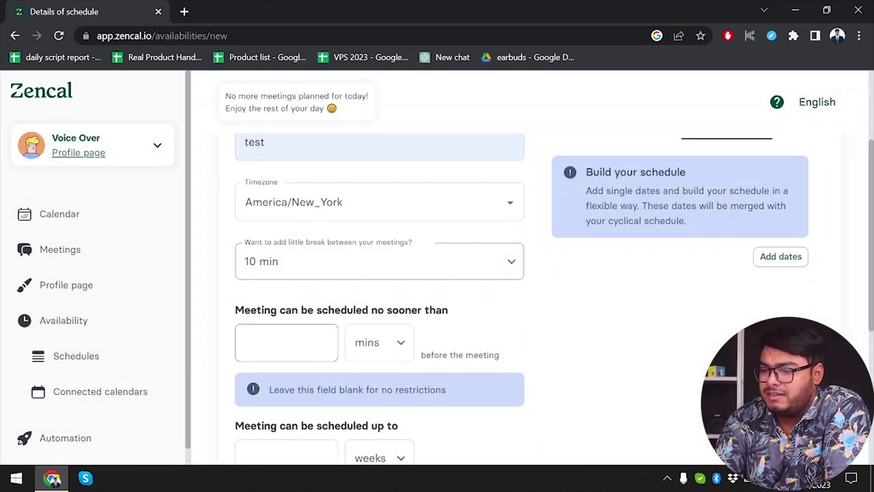
{"action": "left_click", "coordinate": [247, 342]}
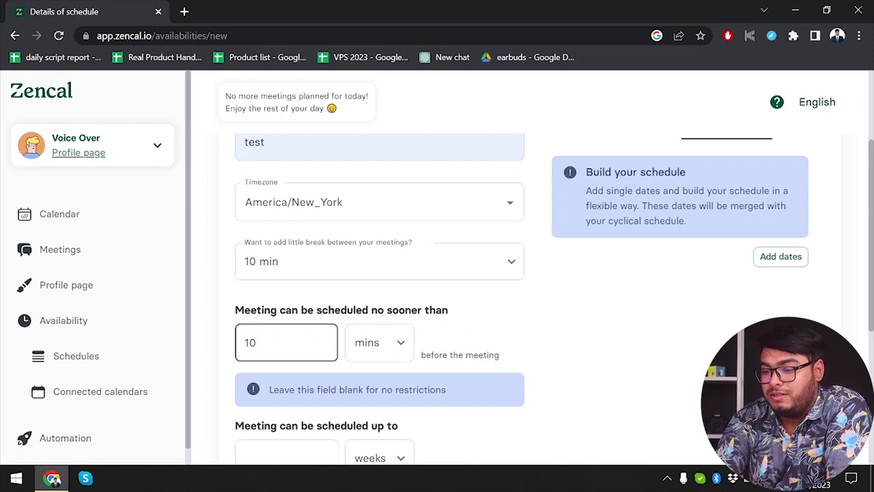
{"action": "scroll", "coordinate": [532, 294], "scroll_direction": "down", "scroll_amount": 1}
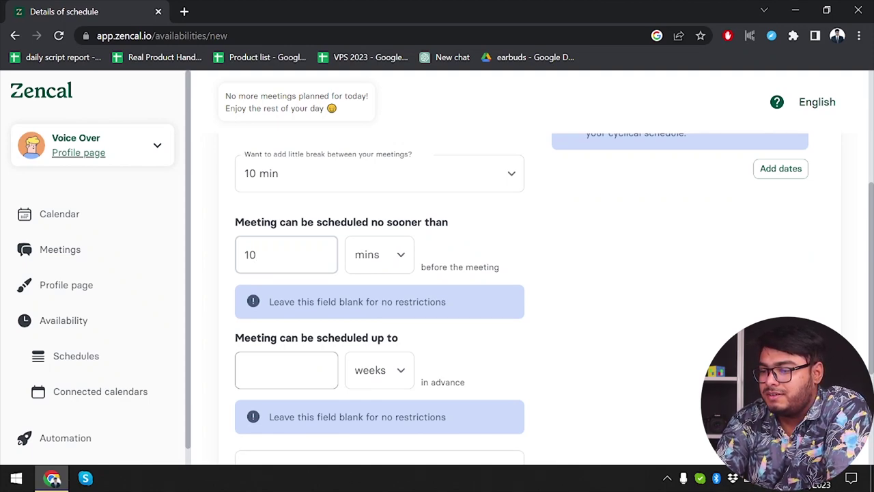
- Limit the test schedule to booking up to 1 month ahead and 4 meetings per day
{"action": "left_click", "coordinate": [294, 369]}
{"action": "left_click", "coordinate": [398, 370]}
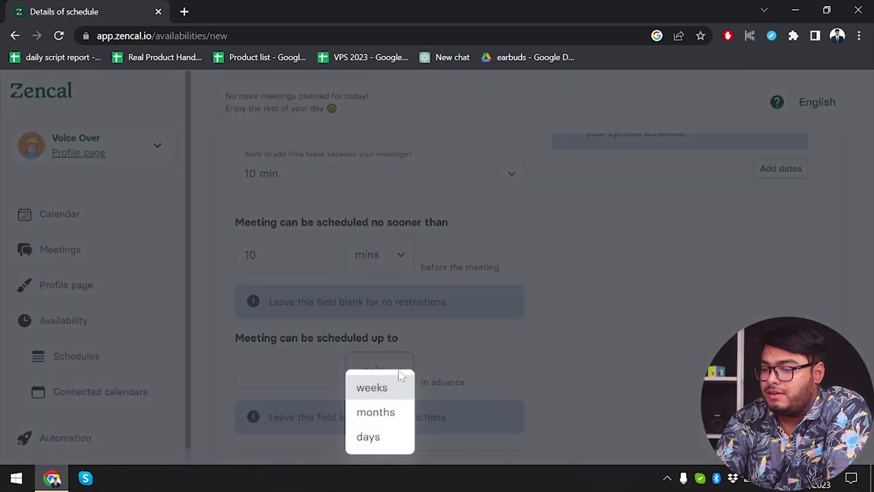
{"action": "left_click", "coordinate": [390, 412]}
{"action": "left_click", "coordinate": [286, 370]}
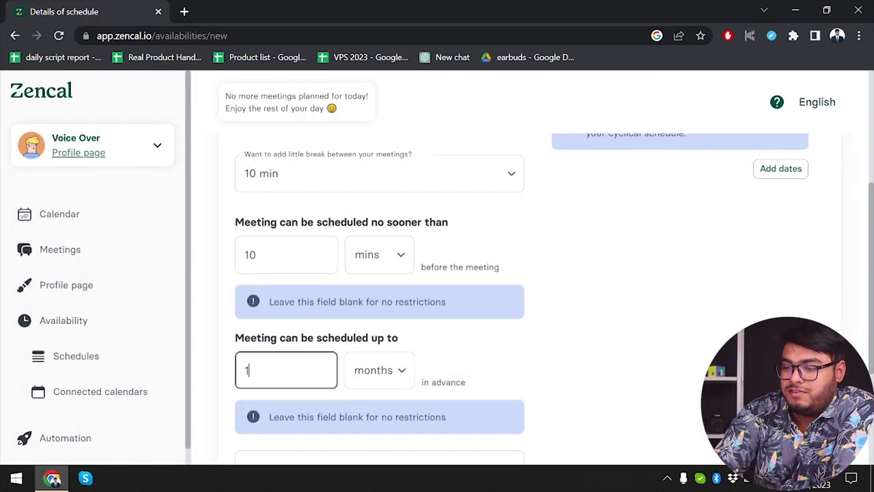
{"action": "type", "text": "1"}
{"action": "key", "text": "Tab"}
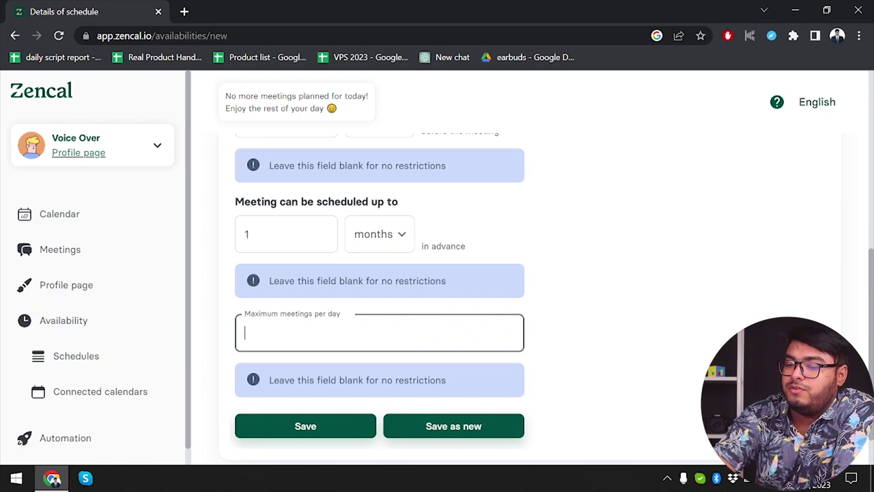
{"action": "type", "text": "4"}
- Save the test schedule and dismiss the confirmation
{"action": "scroll", "coordinate": [351, 402], "scroll_direction": "down", "scroll_amount": 1}
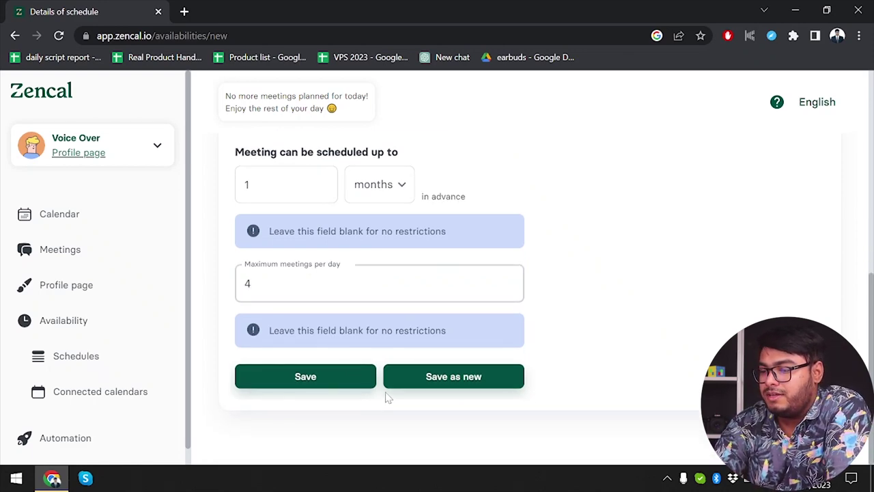
{"action": "left_click", "coordinate": [333, 379]}
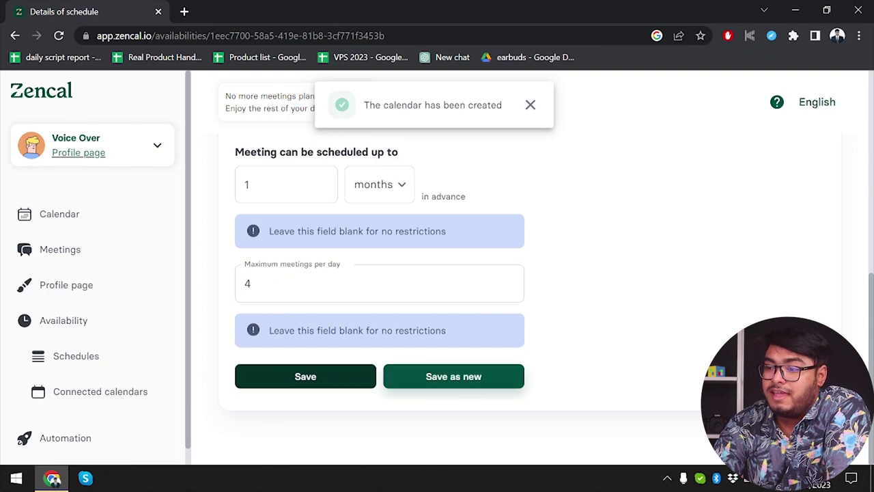
{"action": "left_click", "coordinate": [531, 105]}
{"action": "scroll", "coordinate": [439, 248], "scroll_direction": "up", "scroll_amount": 3}
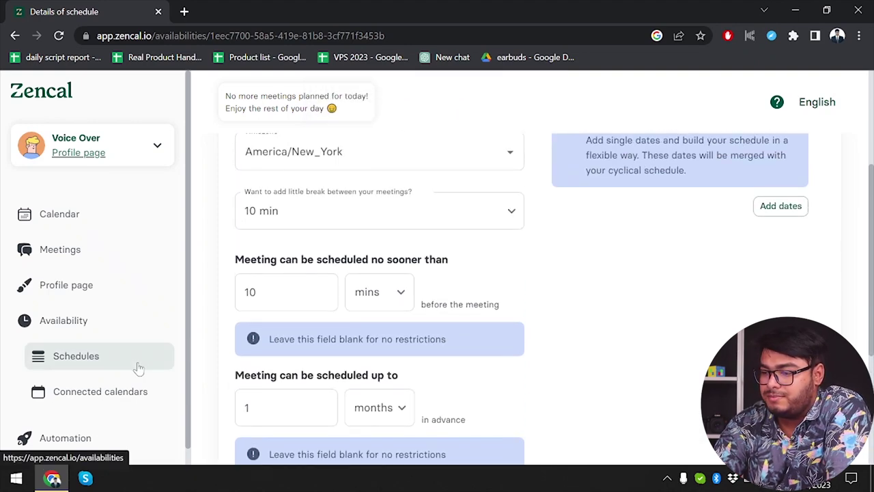
- Add a single-date availability range with its start date set to July 9
{"action": "scroll", "coordinate": [503, 265], "scroll_direction": "up", "scroll_amount": 3}
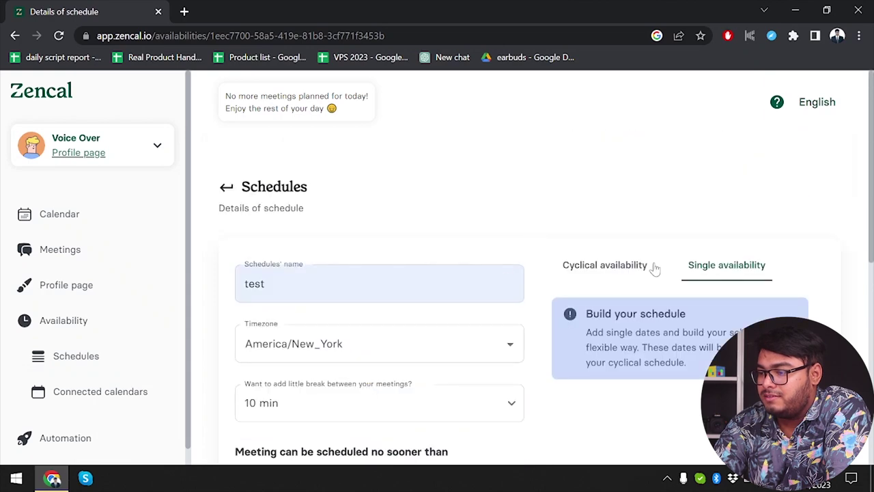
{"action": "scroll", "coordinate": [260, 287], "scroll_direction": "down", "scroll_amount": 2}
{"action": "scroll", "coordinate": [256, 287], "scroll_direction": "down", "scroll_amount": 1}
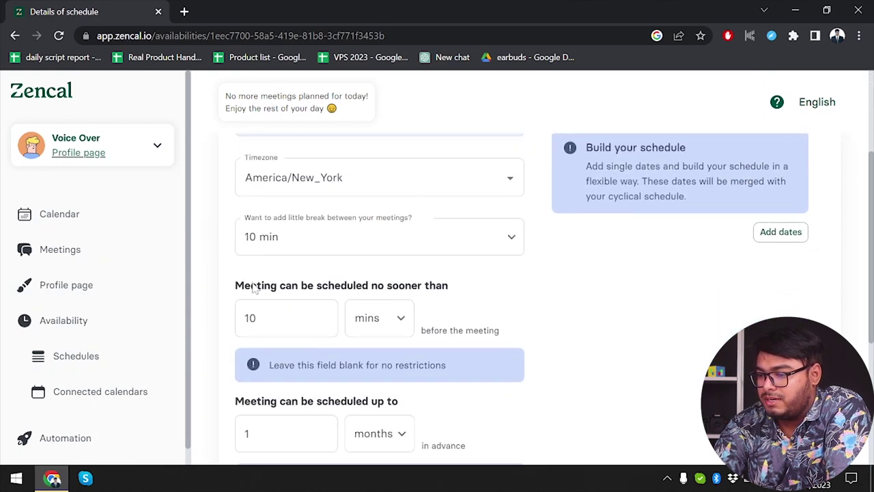
{"action": "scroll", "coordinate": [255, 287], "scroll_direction": "up", "scroll_amount": 2}
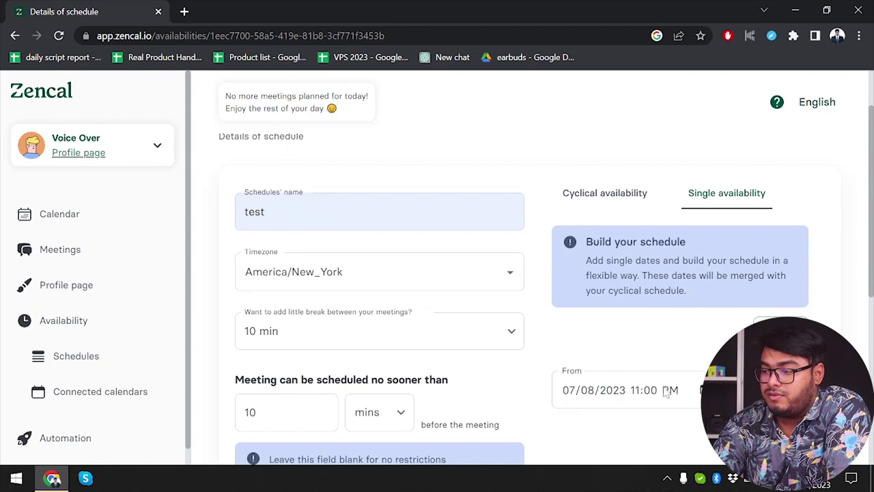
{"action": "left_click", "coordinate": [668, 391]}
{"action": "left_click", "coordinate": [700, 390]}
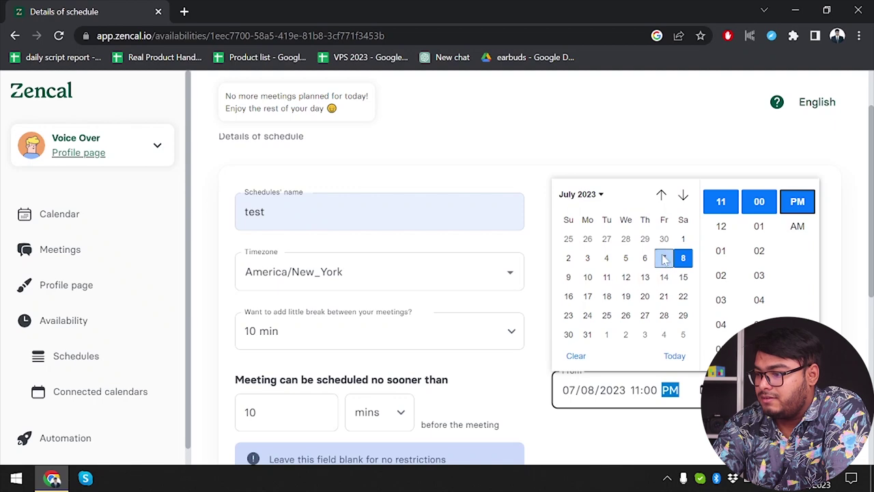
{"action": "left_click", "coordinate": [569, 277]}
{"action": "key", "text": "Escape"}
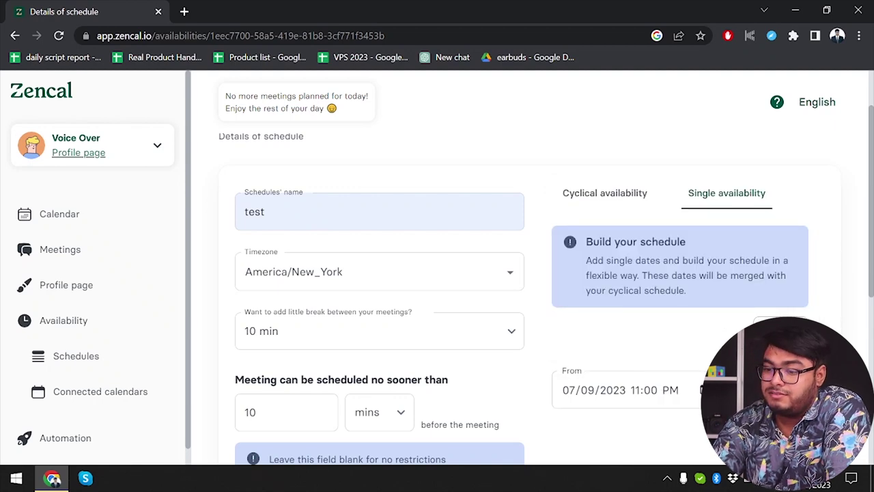
- Change the date range's start date to July 8
{"action": "scroll", "coordinate": [547, 273], "scroll_direction": "up", "scroll_amount": 1}
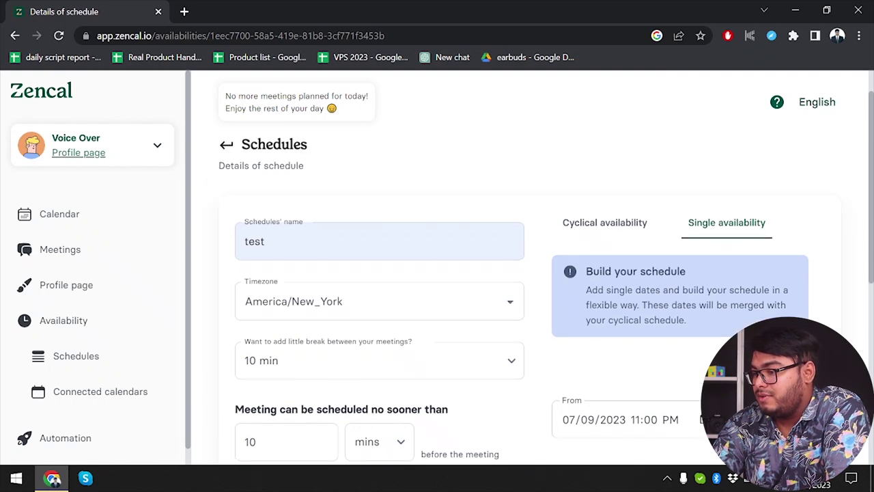
{"action": "scroll", "coordinate": [546, 273], "scroll_direction": "up", "scroll_amount": 1}
{"action": "scroll", "coordinate": [547, 274], "scroll_direction": "down", "scroll_amount": 3}
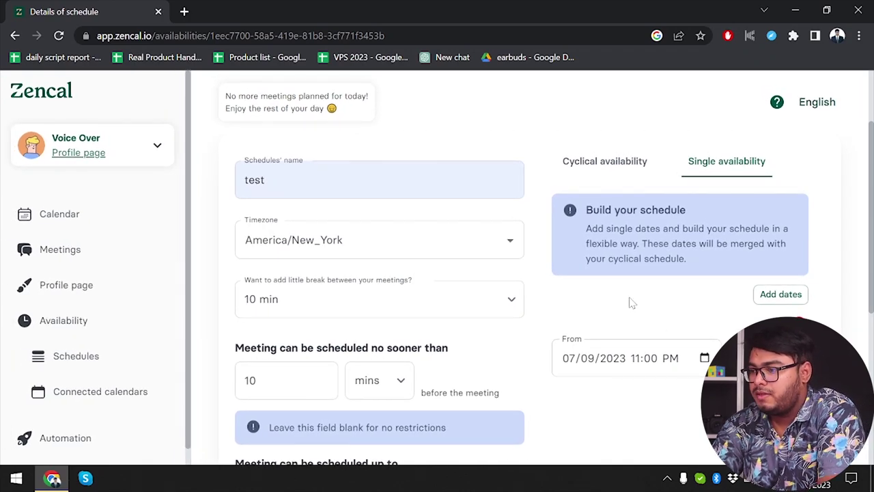
{"action": "scroll", "coordinate": [632, 303], "scroll_direction": "down", "scroll_amount": 4}
{"action": "scroll", "coordinate": [663, 284], "scroll_direction": "up", "scroll_amount": 4}
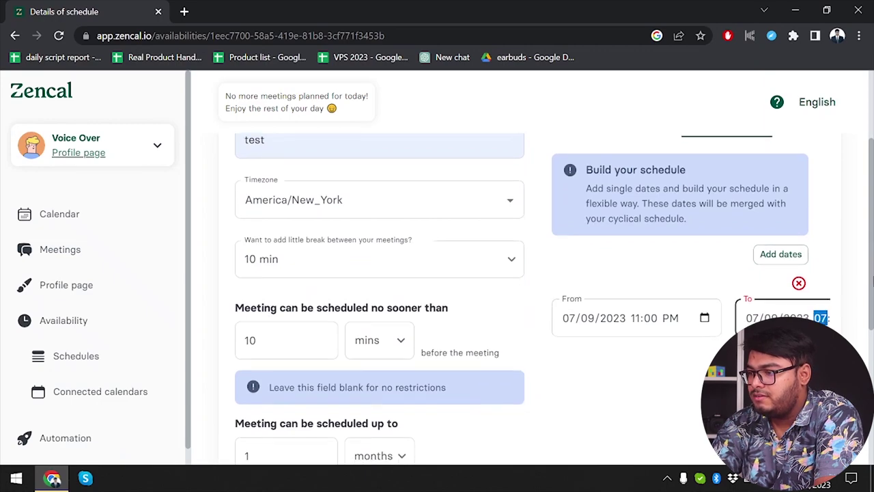
{"action": "scroll", "coordinate": [566, 213], "scroll_direction": "up", "scroll_amount": 1}
{"action": "scroll", "coordinate": [566, 213], "scroll_direction": "down", "scroll_amount": 1}
{"action": "scroll", "coordinate": [566, 213], "scroll_direction": "up", "scroll_amount": 1}
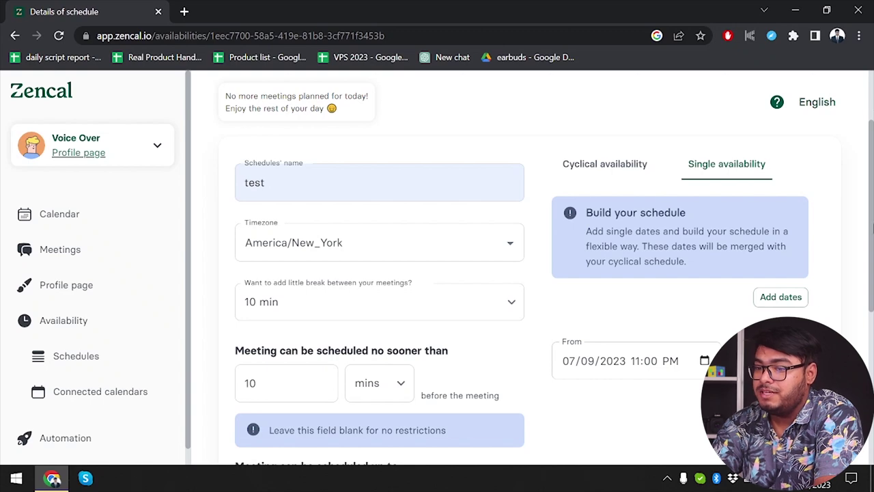
{"action": "scroll", "coordinate": [868, 232], "scroll_direction": "down", "scroll_amount": 3}
{"action": "left_click", "coordinate": [777, 200]}
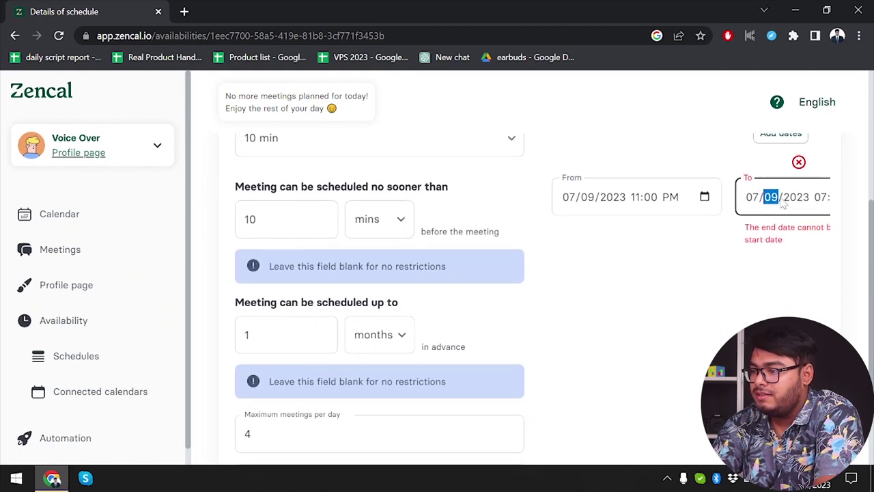
{"action": "left_click", "coordinate": [705, 197]}
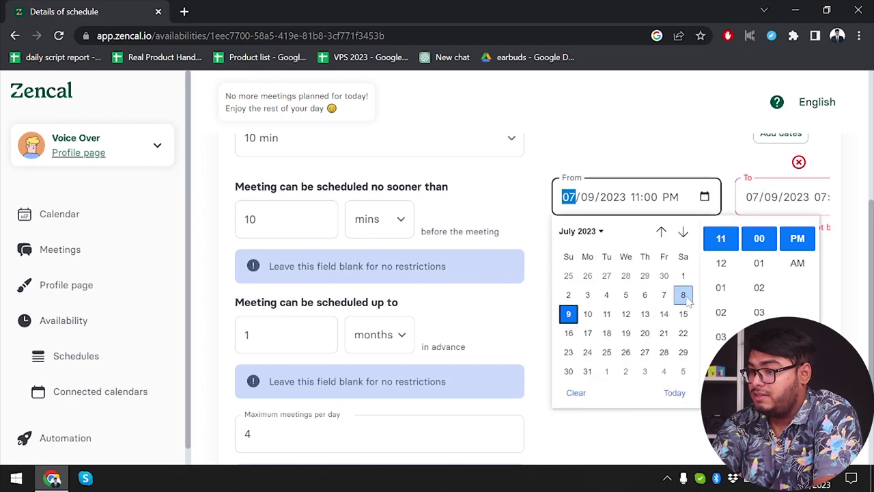
{"action": "left_click", "coordinate": [683, 295]}
{"action": "left_click", "coordinate": [706, 161]}
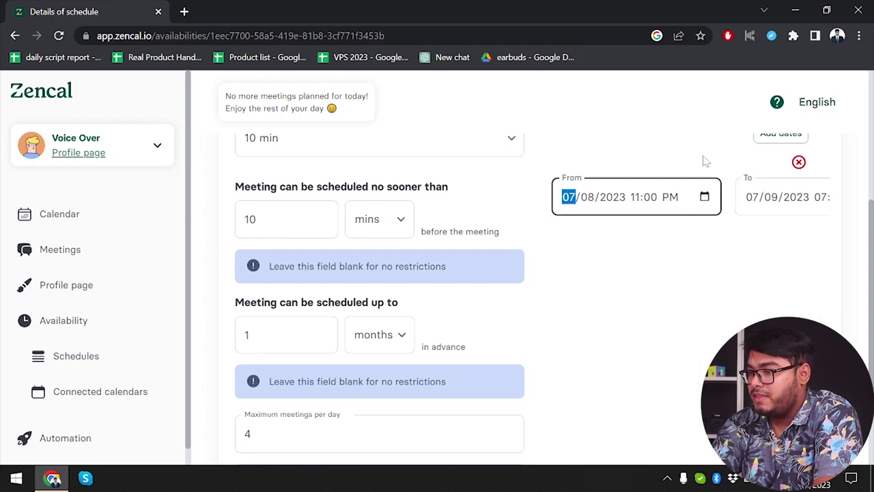
- Delete the date range and save the schedule as a new copy
{"action": "left_click", "coordinate": [799, 163]}
{"action": "scroll", "coordinate": [358, 323], "scroll_direction": "down", "scroll_amount": 5}
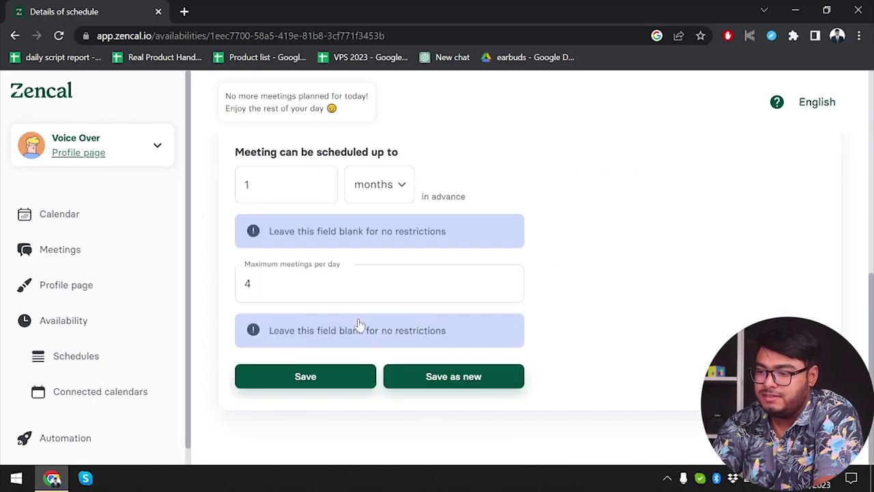
{"action": "left_click", "coordinate": [408, 375]}
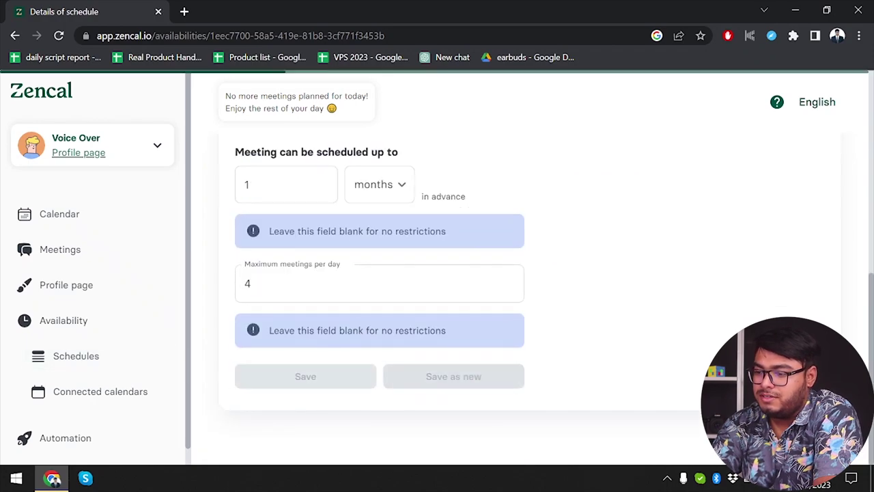
- Look over the Google calendar's conflict-check settings, then go to Automation Integrations
{"action": "left_click", "coordinate": [150, 395]}
{"action": "scroll", "coordinate": [468, 225], "scroll_direction": "up", "scroll_amount": 2}
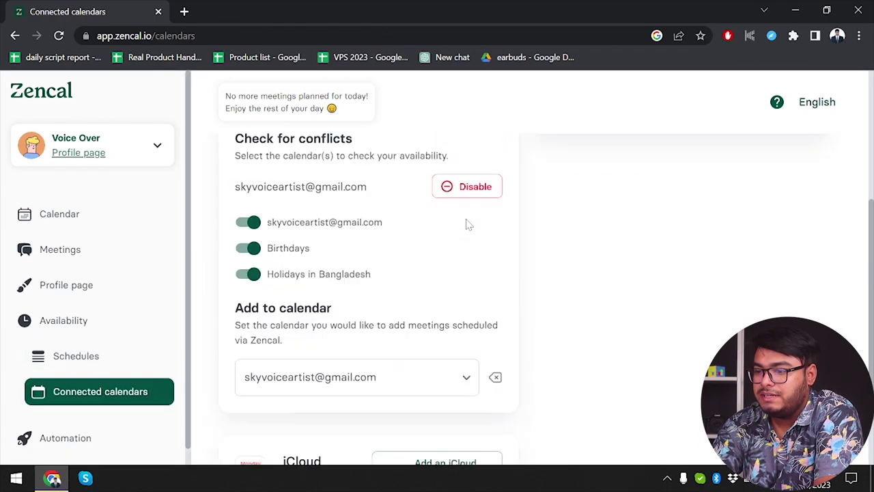
{"action": "scroll", "coordinate": [469, 224], "scroll_direction": "up", "scroll_amount": 2}
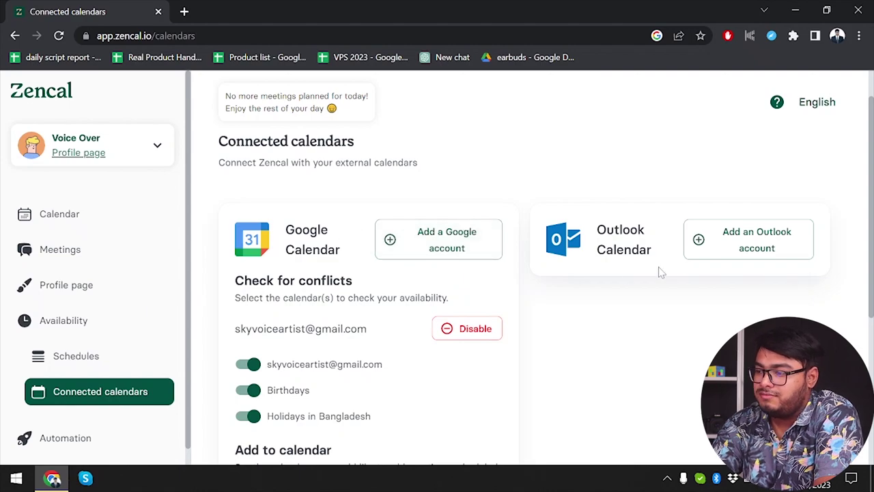
{"action": "scroll", "coordinate": [437, 334], "scroll_direction": "down", "scroll_amount": 3}
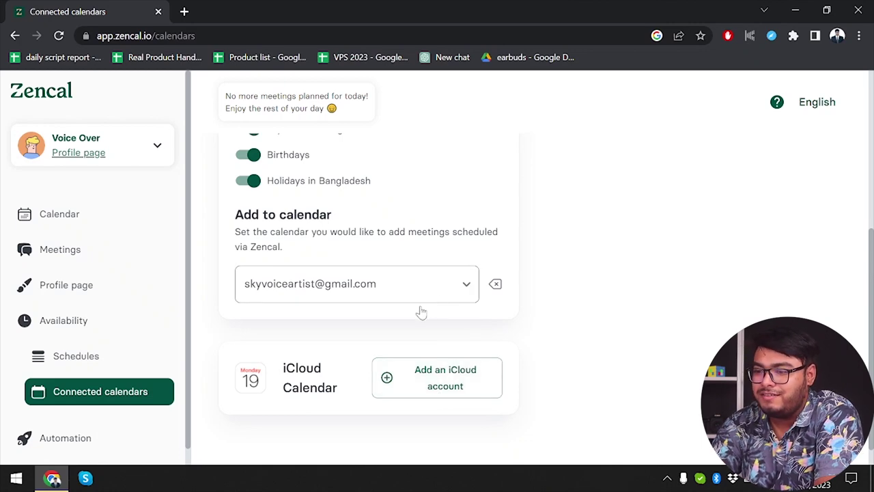
{"action": "scroll", "coordinate": [321, 341], "scroll_direction": "up", "scroll_amount": 3}
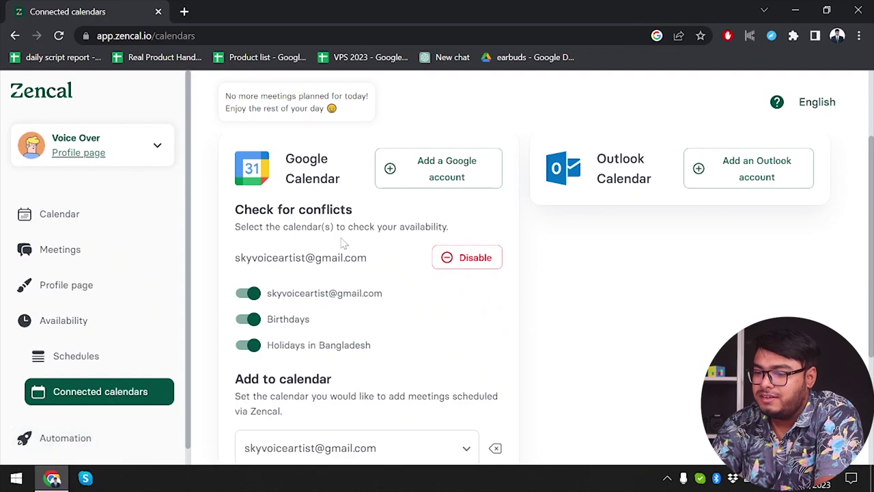
{"action": "left_click", "coordinate": [37, 437]}
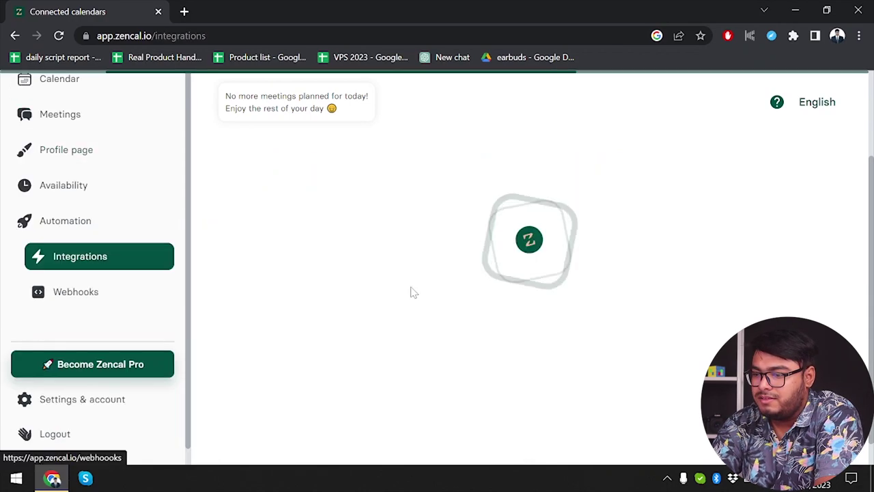
- Browse the Integrations page and show the Accounting integrations
{"action": "scroll", "coordinate": [335, 326], "scroll_direction": "up", "scroll_amount": 2}
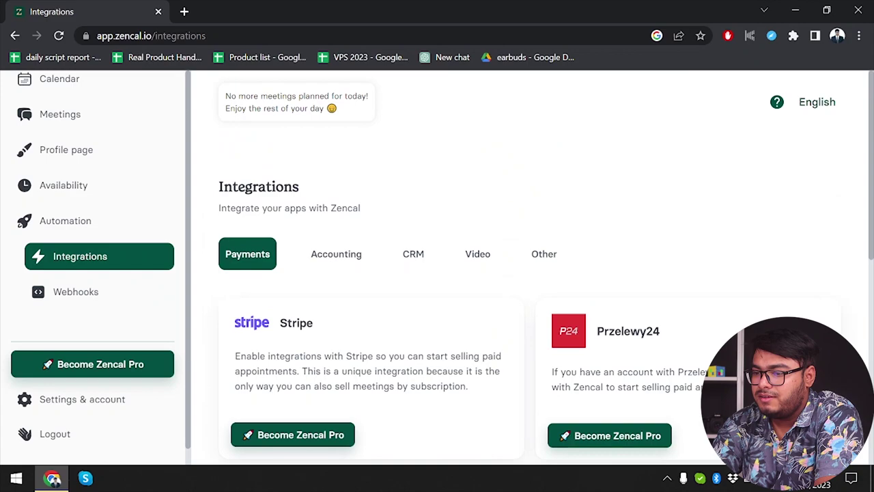
{"action": "scroll", "coordinate": [334, 327], "scroll_direction": "down", "scroll_amount": 2}
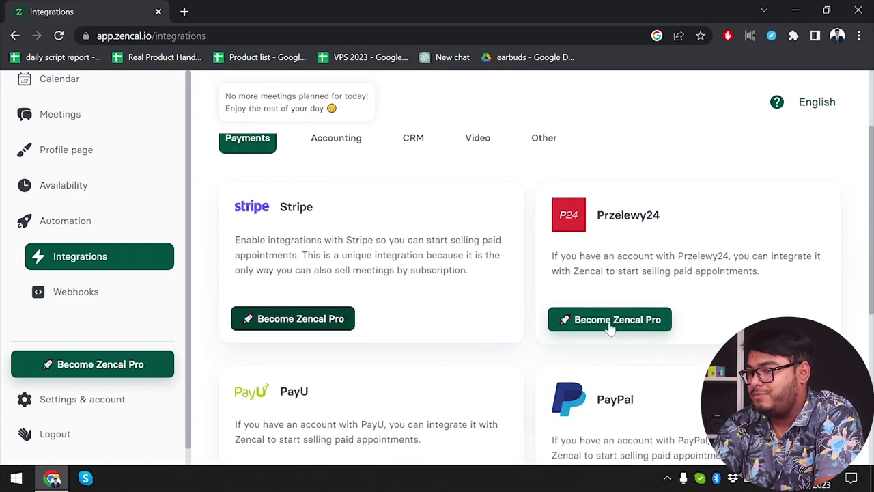
{"action": "scroll", "coordinate": [480, 322], "scroll_direction": "down", "scroll_amount": 2}
{"action": "scroll", "coordinate": [480, 322], "scroll_direction": "up", "scroll_amount": 4}
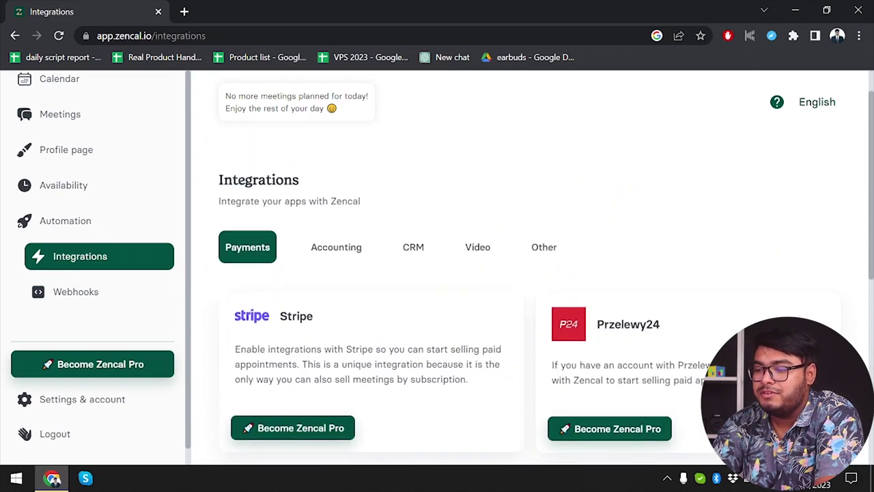
{"action": "left_click", "coordinate": [335, 260]}
- Review the Webhooks URL fields for confirmed, postponed, canceled and started meetings
{"action": "scroll", "coordinate": [335, 261], "scroll_direction": "down", "scroll_amount": 1}
{"action": "scroll", "coordinate": [334, 260], "scroll_direction": "down", "scroll_amount": 3}
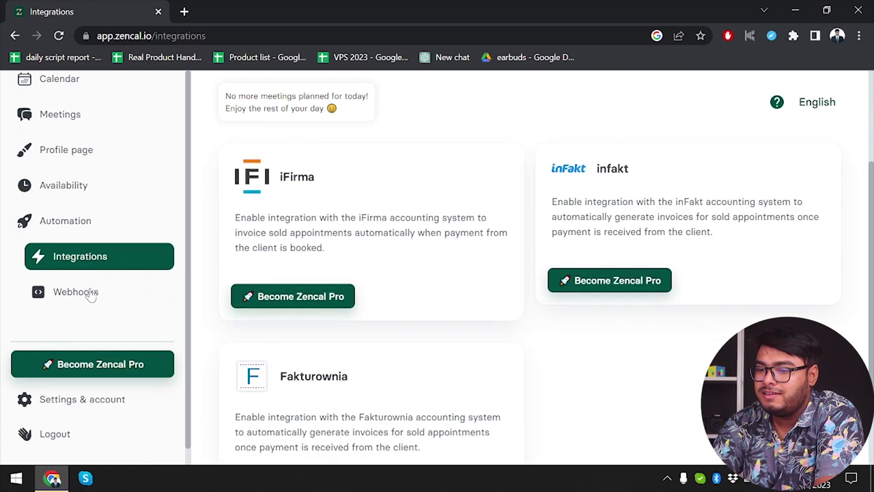
{"action": "left_click", "coordinate": [88, 293]}
{"action": "left_click", "coordinate": [220, 178]}
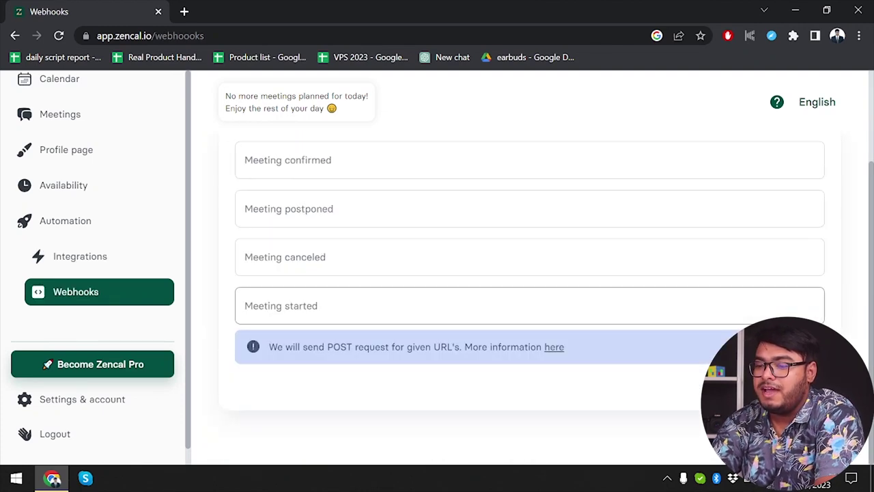
{"action": "scroll", "coordinate": [228, 247], "scroll_direction": "up", "scroll_amount": 2}
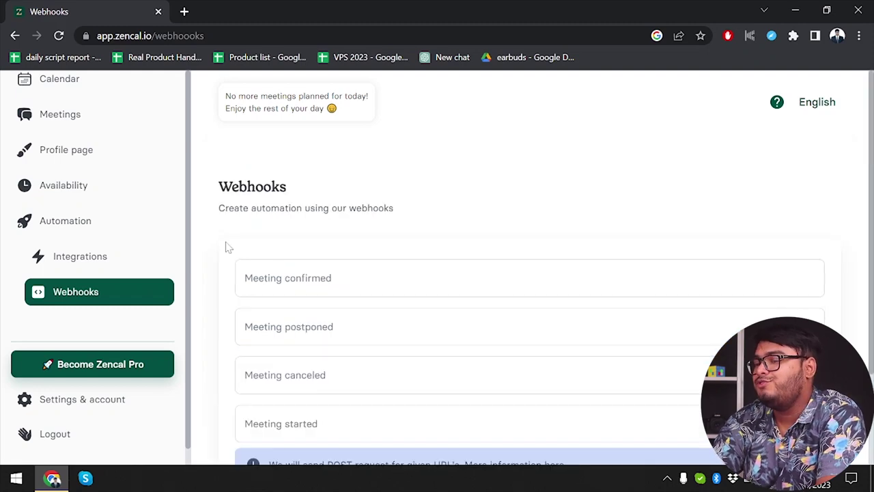
{"action": "scroll", "coordinate": [321, 260], "scroll_direction": "down", "scroll_amount": 1}
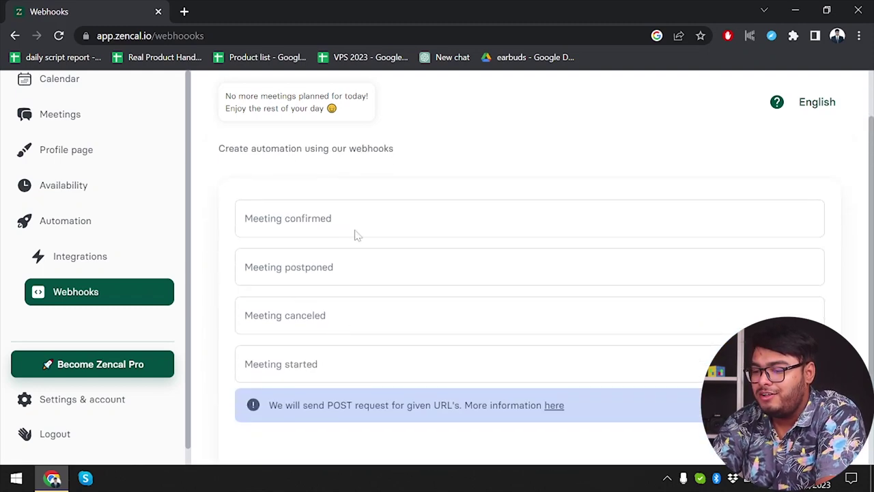
{"action": "scroll", "coordinate": [522, 280], "scroll_direction": "down", "scroll_amount": 1}
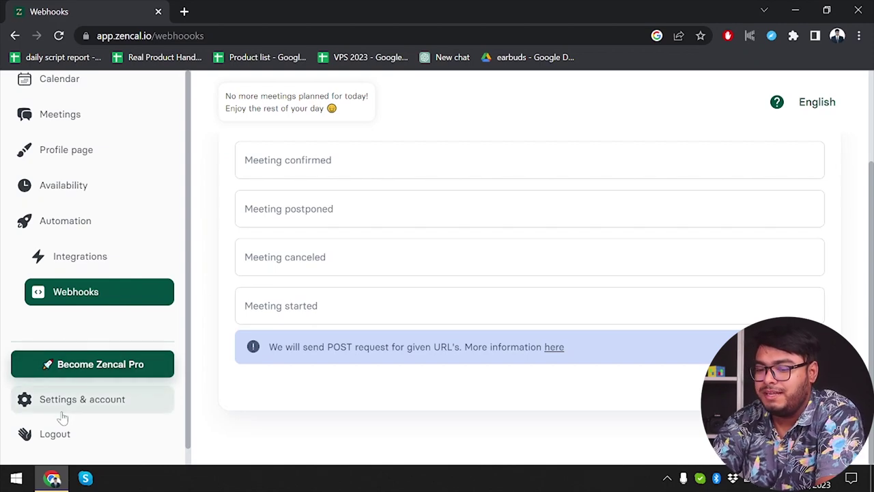
- Browse the Settings & account form, then return to the month calendar
{"action": "left_click", "coordinate": [93, 409]}
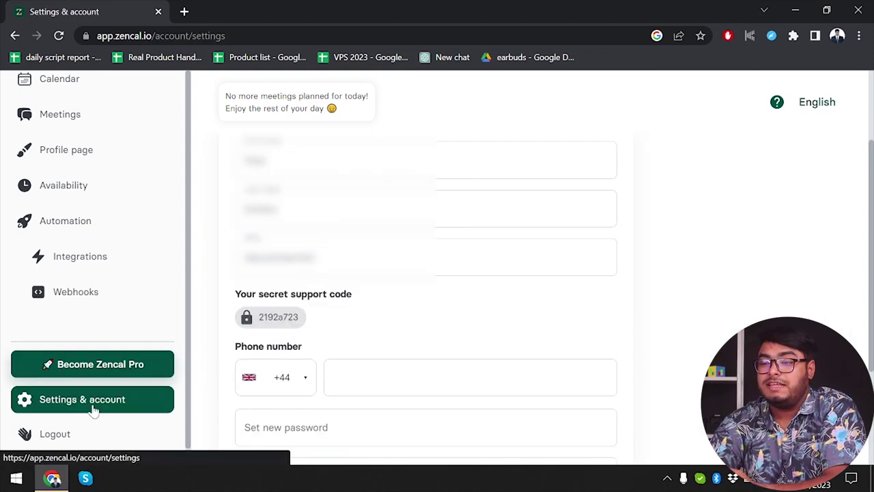
{"action": "scroll", "coordinate": [380, 295], "scroll_direction": "down", "scroll_amount": 3}
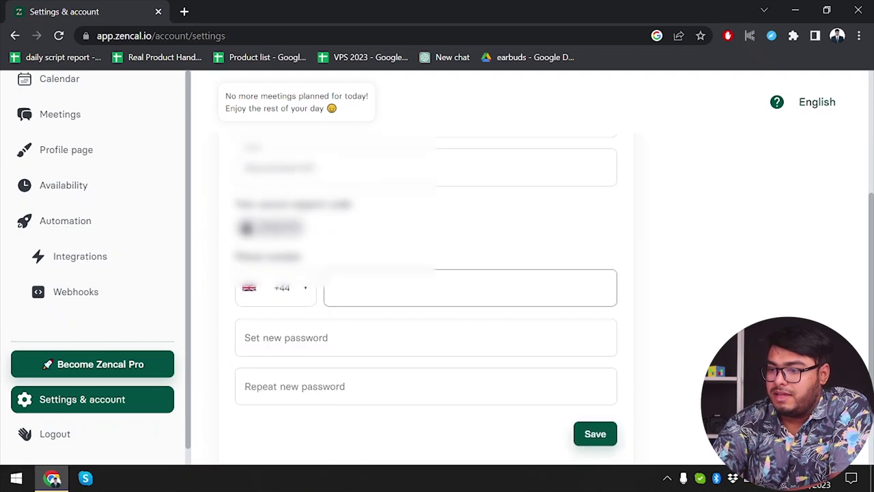
{"action": "scroll", "coordinate": [327, 298], "scroll_direction": "down", "scroll_amount": 1}
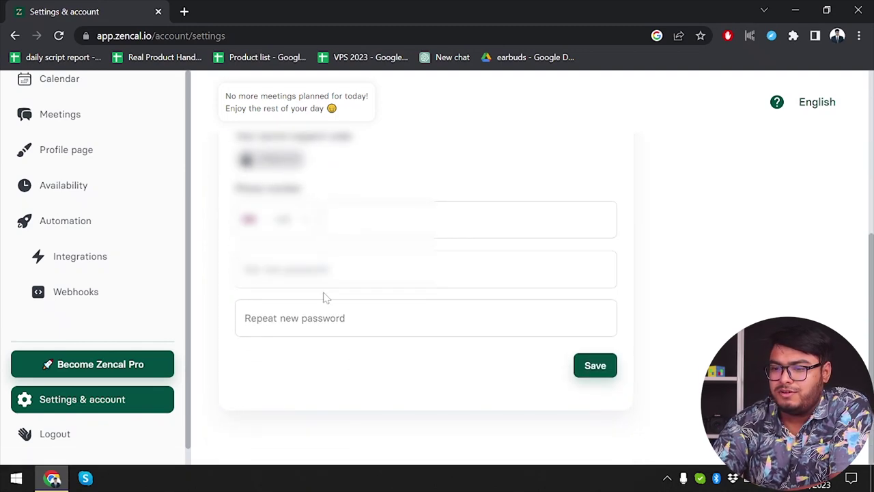
{"action": "scroll", "coordinate": [132, 281], "scroll_direction": "up", "scroll_amount": 1}
{"action": "scroll", "coordinate": [130, 282], "scroll_direction": "up", "scroll_amount": 2}
{"action": "left_click", "coordinate": [116, 203]}
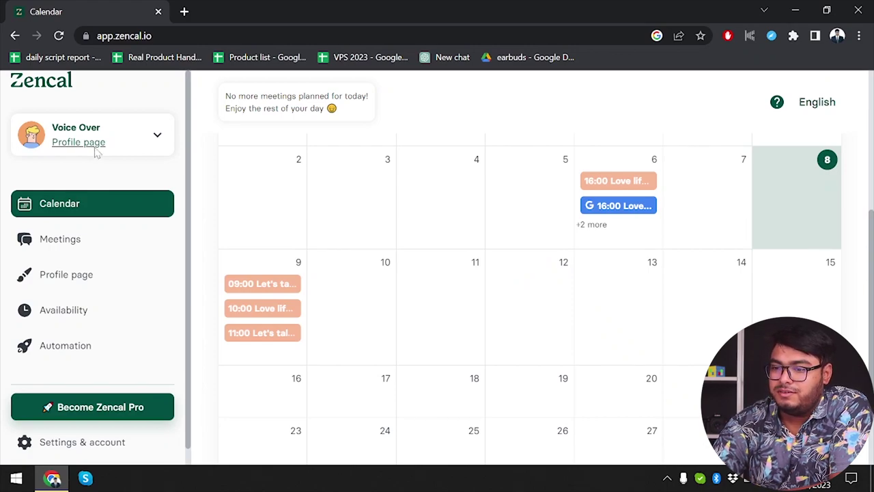
- Open the public booking profile in a new tab and start booking Business Consultant
{"action": "left_click", "coordinate": [94, 147]}
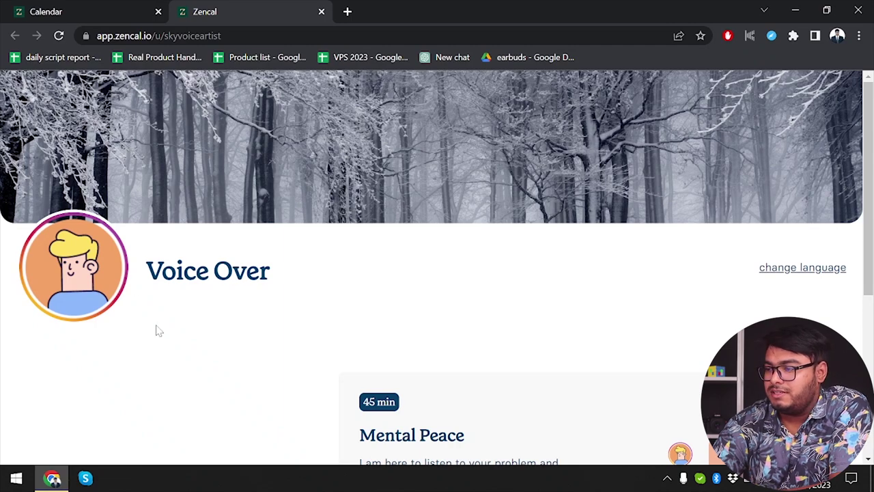
{"action": "scroll", "coordinate": [156, 330], "scroll_direction": "down", "scroll_amount": 4}
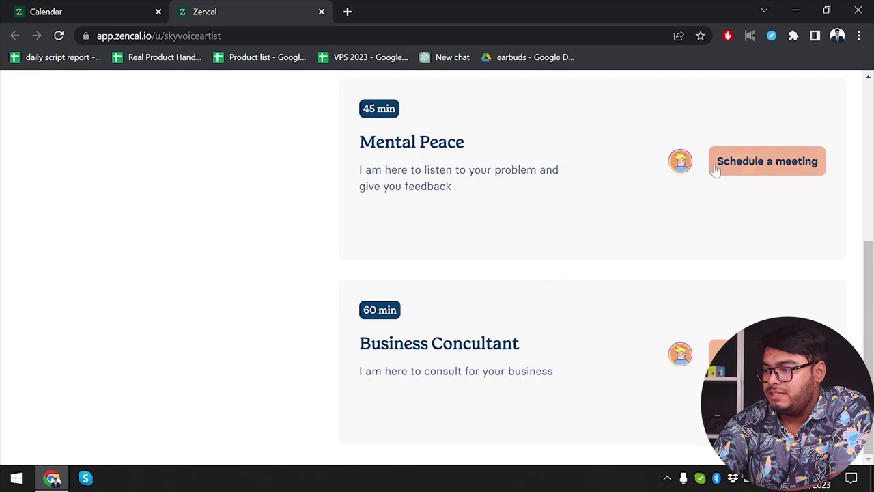
{"action": "scroll", "coordinate": [715, 171], "scroll_direction": "up", "scroll_amount": 3}
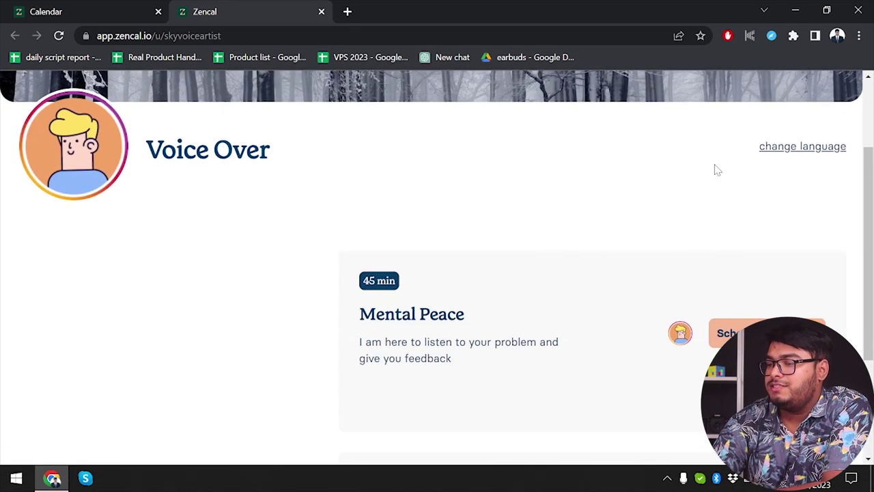
{"action": "scroll", "coordinate": [637, 308], "scroll_direction": "down", "scroll_amount": 1}
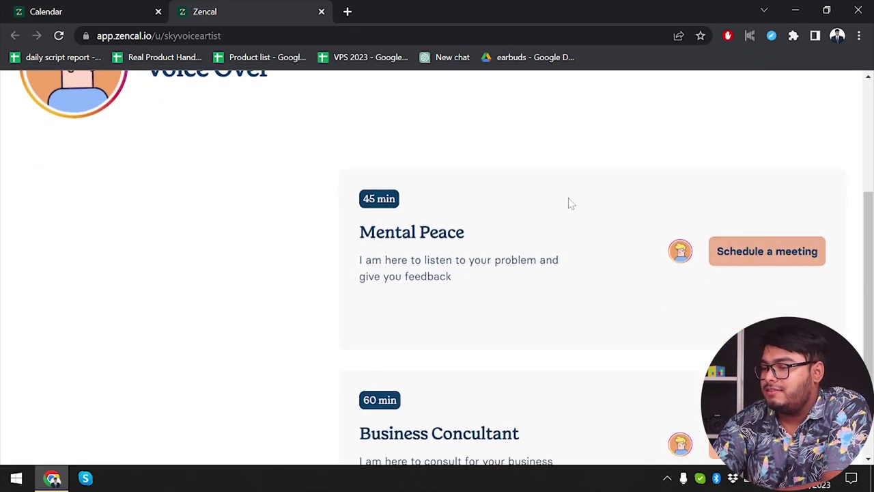
{"action": "scroll", "coordinate": [641, 410], "scroll_direction": "down", "scroll_amount": 1}
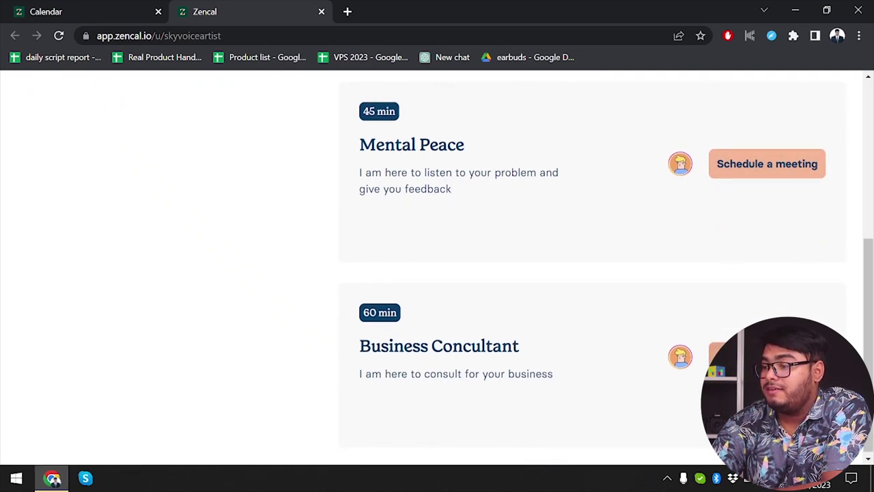
{"action": "left_click", "coordinate": [761, 359]}
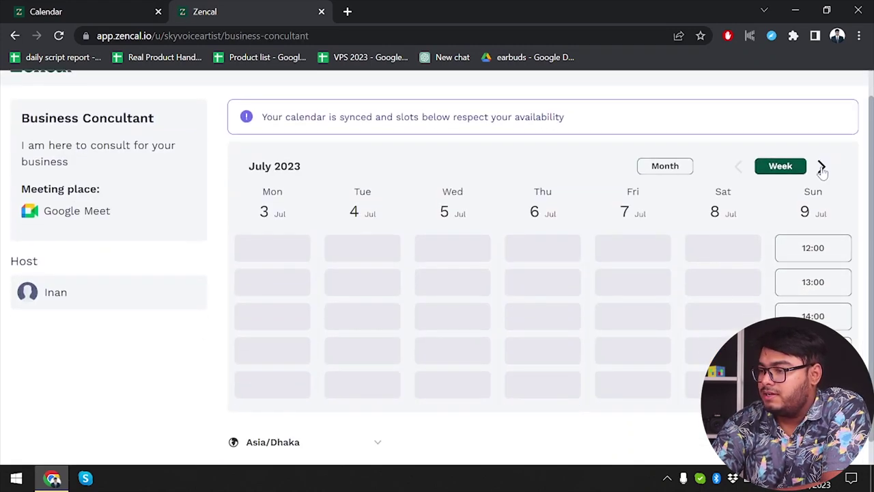
- Go to the following week and pick Monday 10 July at 11:00
{"action": "left_click", "coordinate": [822, 168]}
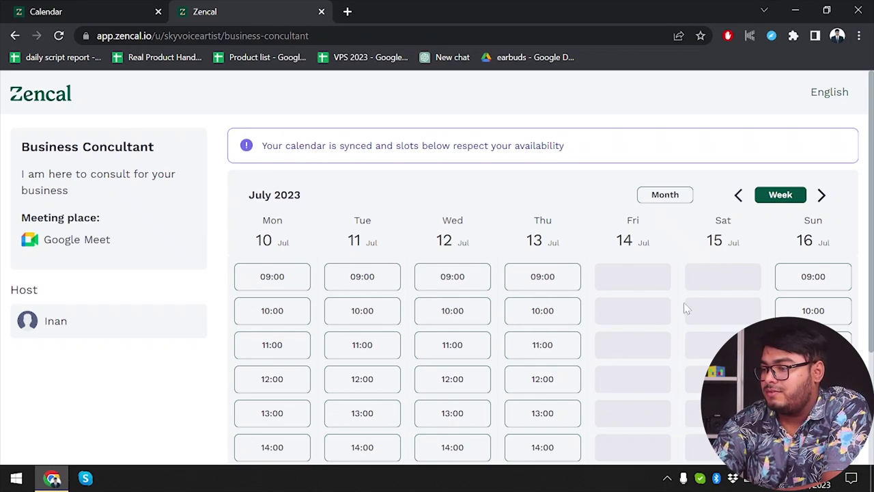
{"action": "left_click", "coordinate": [293, 309]}
{"action": "scroll", "coordinate": [319, 307], "scroll_direction": "down", "scroll_amount": 3}
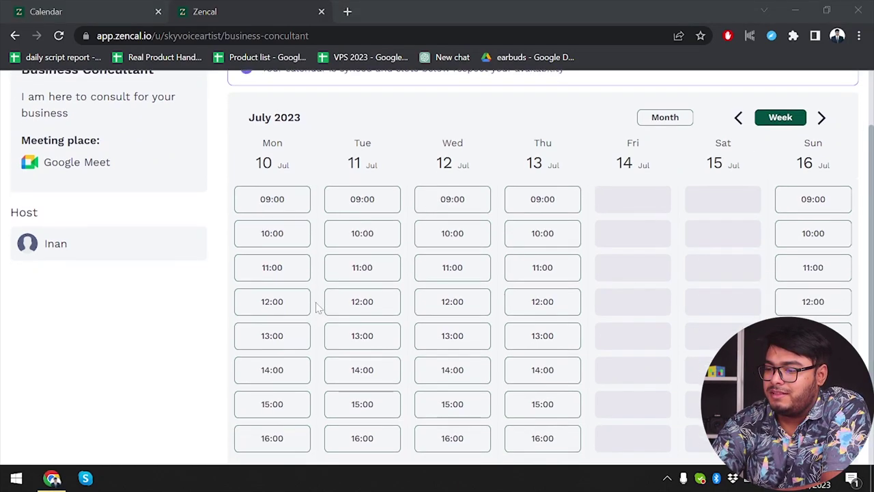
{"action": "left_click", "coordinate": [290, 258]}
{"action": "scroll", "coordinate": [282, 259], "scroll_direction": "up", "scroll_amount": 2}
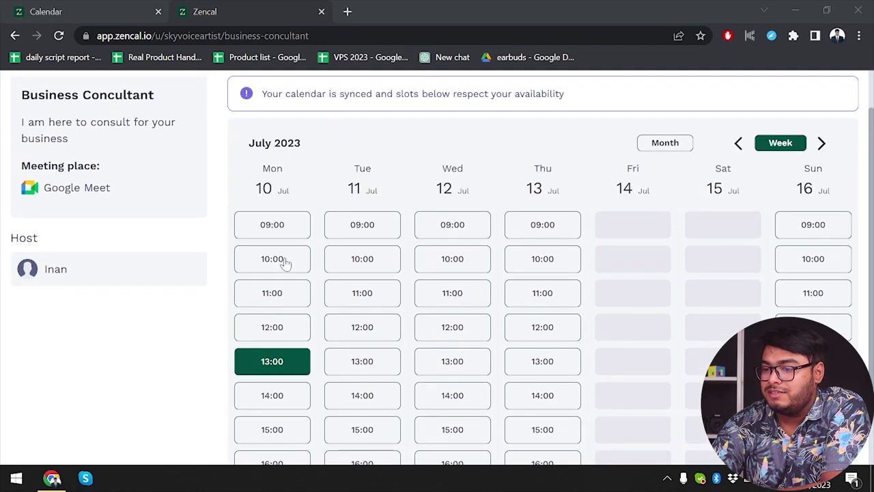
{"action": "scroll", "coordinate": [273, 257], "scroll_direction": "down", "scroll_amount": 1}
{"action": "scroll", "coordinate": [306, 279], "scroll_direction": "up", "scroll_amount": 2}
{"action": "scroll", "coordinate": [293, 279], "scroll_direction": "down", "scroll_amount": 2}
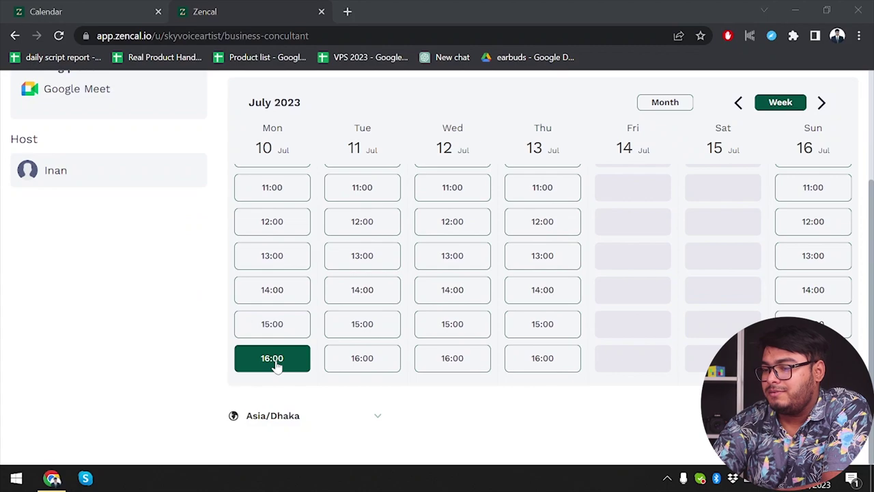
{"action": "scroll", "coordinate": [281, 222], "scroll_direction": "up", "scroll_amount": 1}
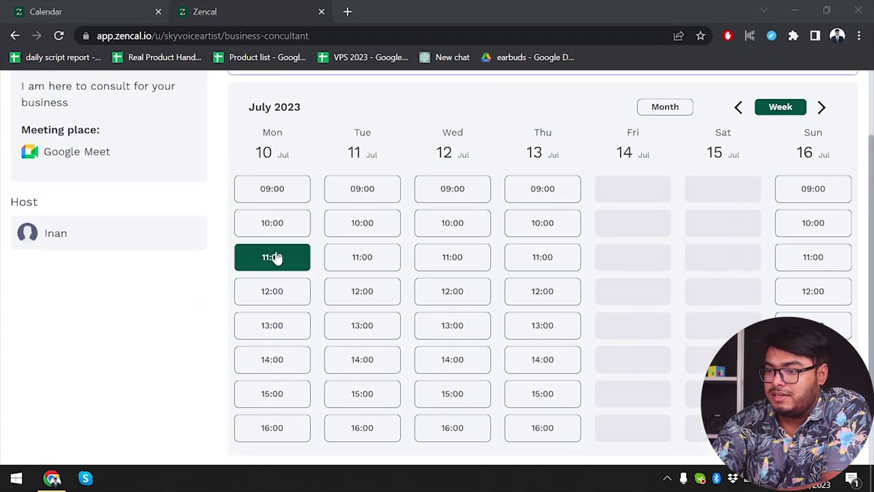
{"action": "left_click", "coordinate": [275, 270]}
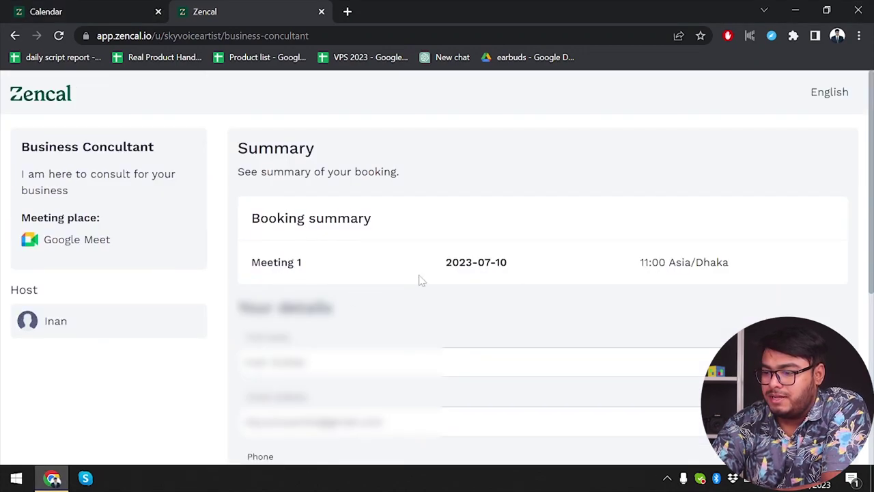
- Leave the note 'test' and confirm the Business Concultant booking
{"action": "scroll", "coordinate": [422, 280], "scroll_direction": "down", "scroll_amount": 1}
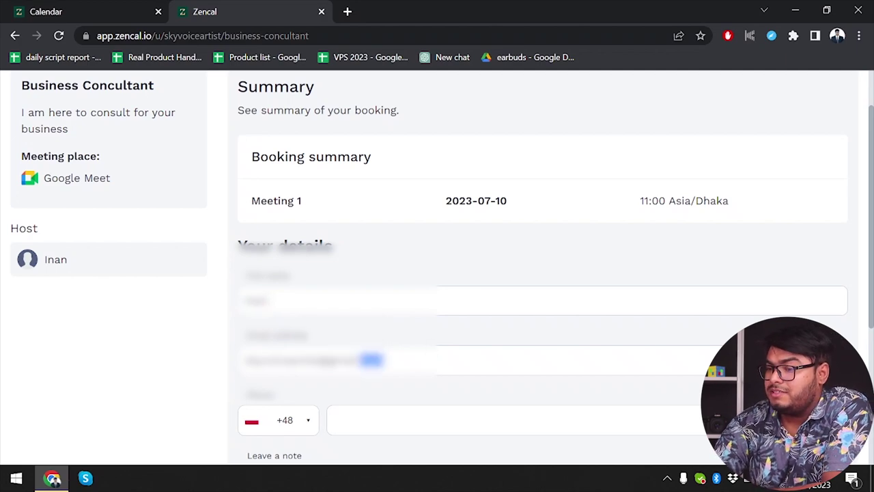
{"action": "scroll", "coordinate": [378, 347], "scroll_direction": "down", "scroll_amount": 2}
{"action": "left_click", "coordinate": [410, 304]}
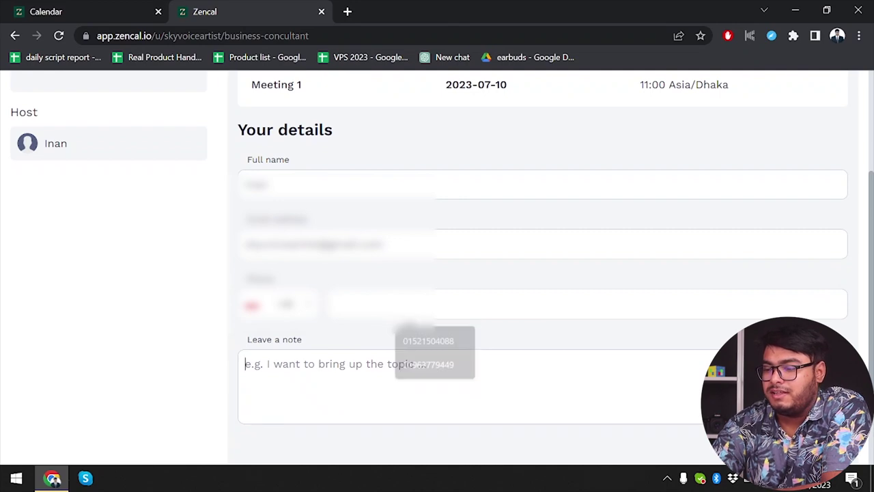
{"action": "type", "text": "test"}
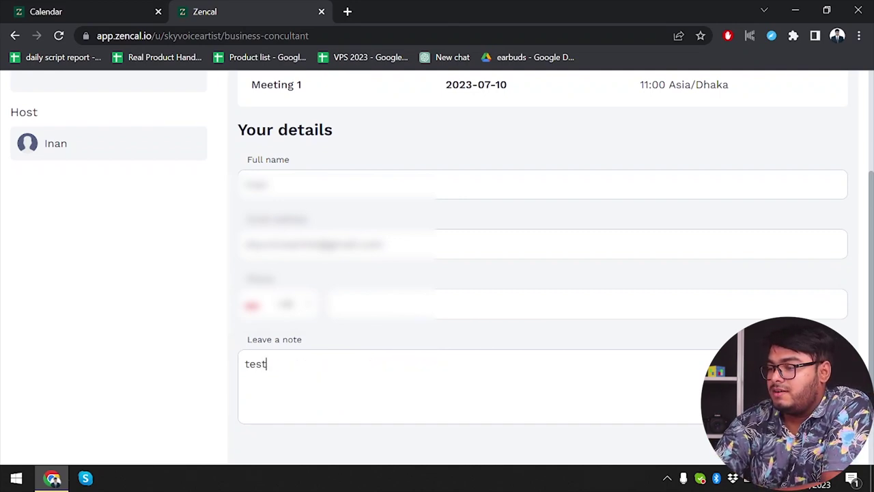
{"action": "scroll", "coordinate": [543, 273], "scroll_direction": "down", "scroll_amount": 2}
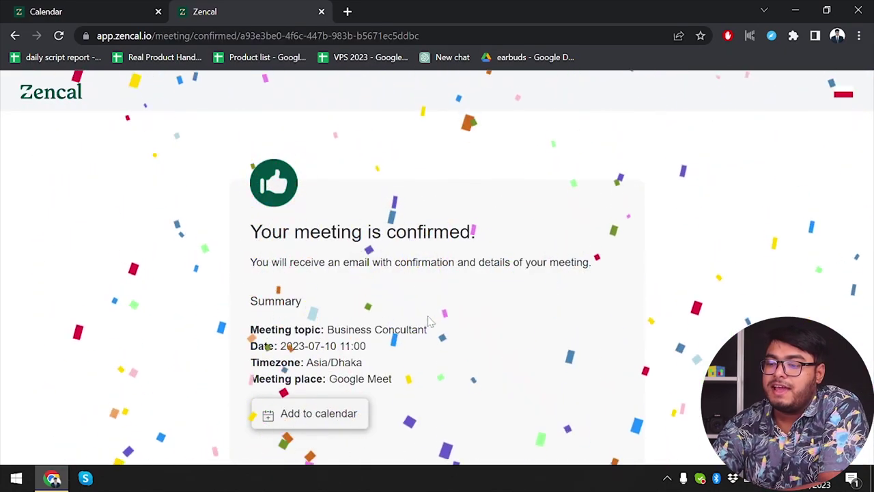
- Send the confirmed meeting to Google Calendar from Add to calendar
{"action": "left_click", "coordinate": [319, 418]}
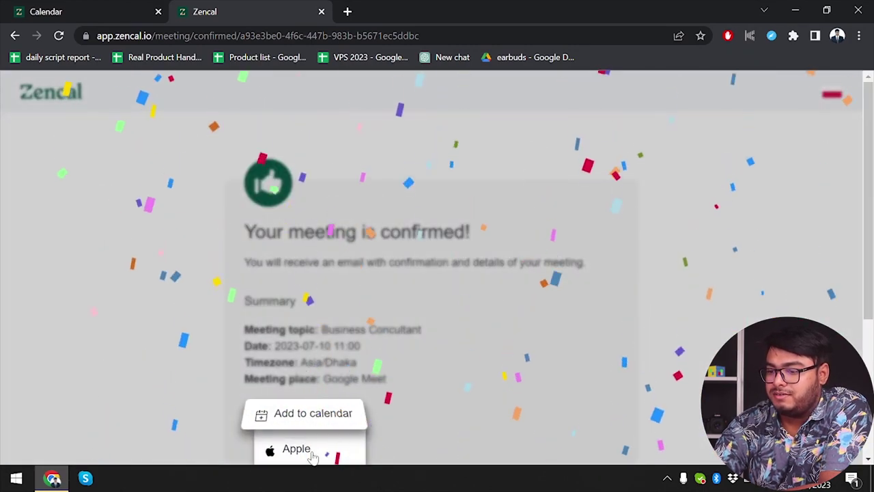
{"action": "scroll", "coordinate": [315, 454], "scroll_direction": "down", "scroll_amount": 2}
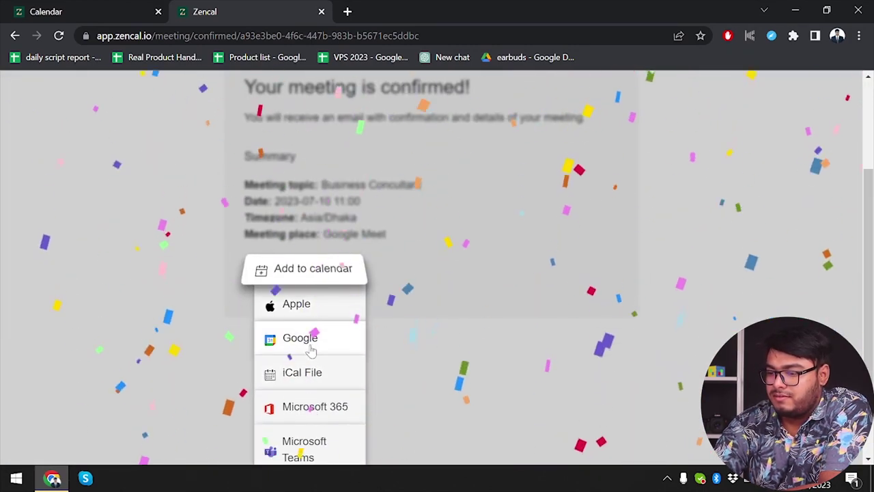
{"action": "left_click", "coordinate": [312, 350]}
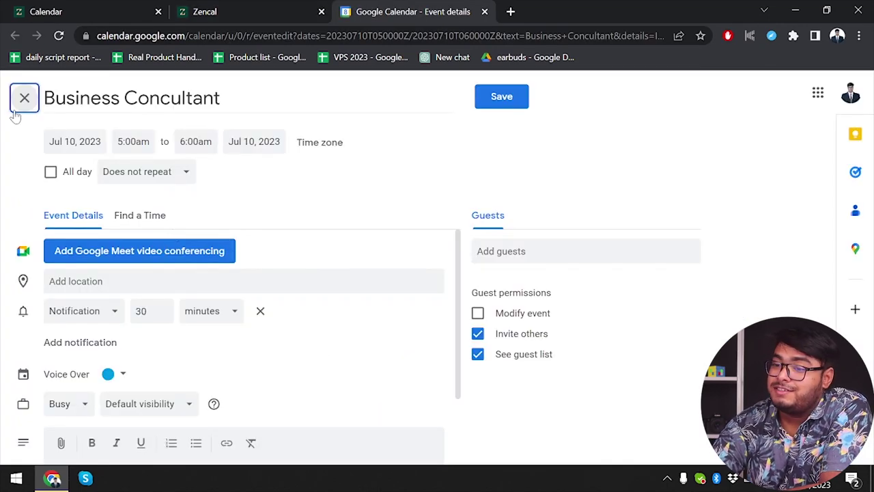
- Save the Business Concultant event and check it on July 2023's month view
{"action": "scroll", "coordinate": [313, 302], "scroll_direction": "down", "scroll_amount": 2}
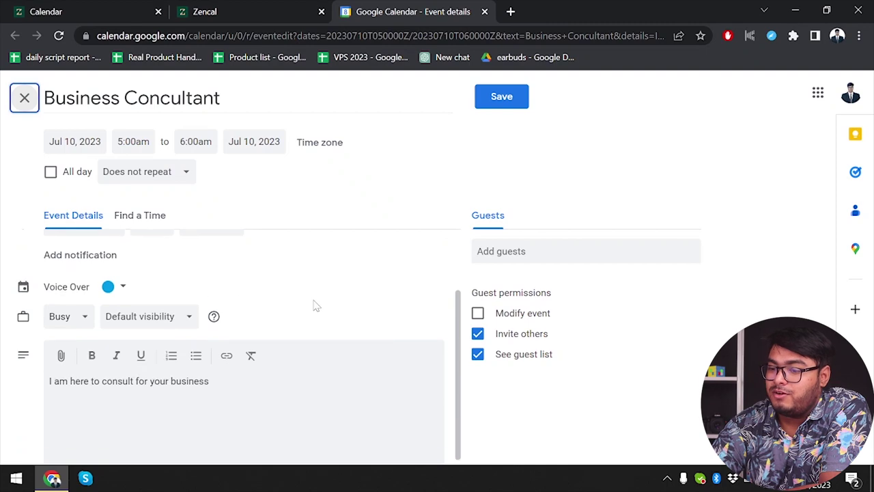
{"action": "scroll", "coordinate": [314, 304], "scroll_direction": "up", "scroll_amount": 2}
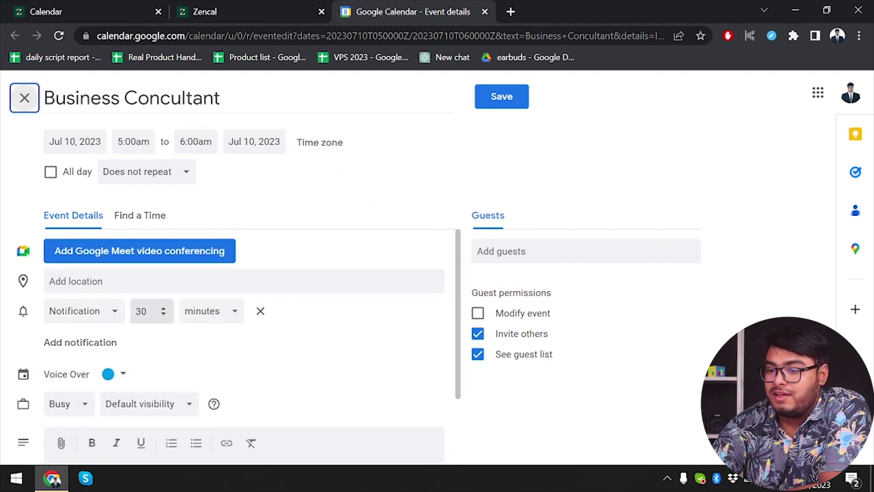
{"action": "left_click", "coordinate": [503, 96]}
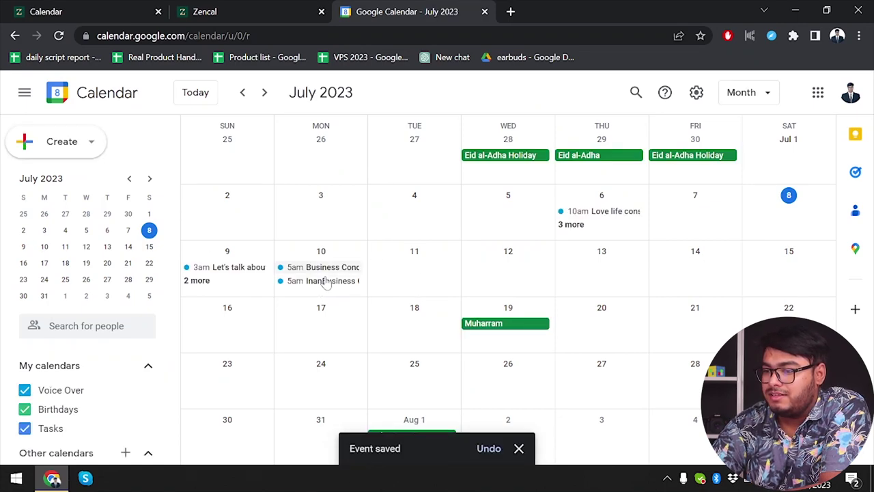
{"action": "key", "text": "n"}
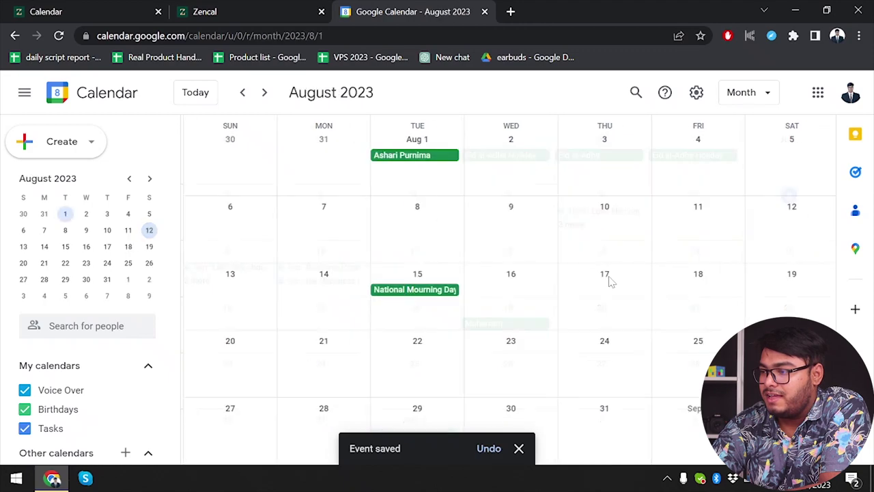
{"action": "key", "text": "p"}
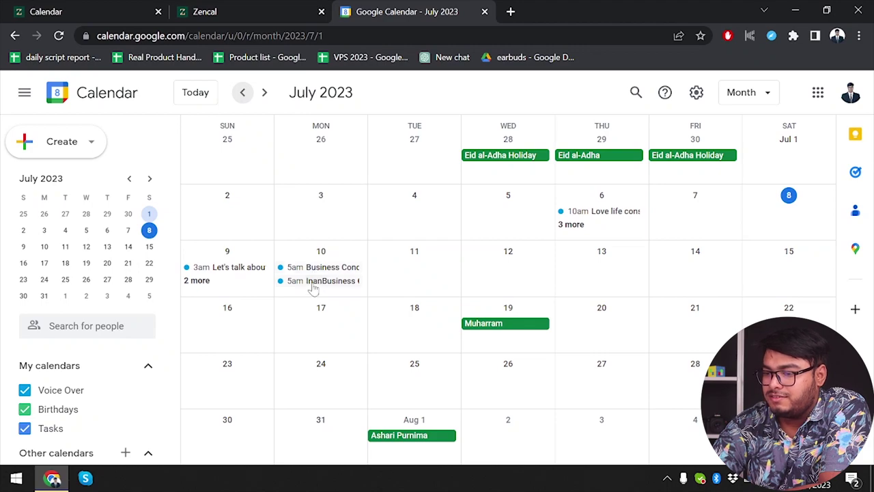
- Close the Zencal confirmation tab and return to the Zencal calendar
{"action": "left_click", "coordinate": [270, 9]}
{"action": "left_click", "coordinate": [321, 11]}
{"action": "left_click", "coordinate": [63, 8]}
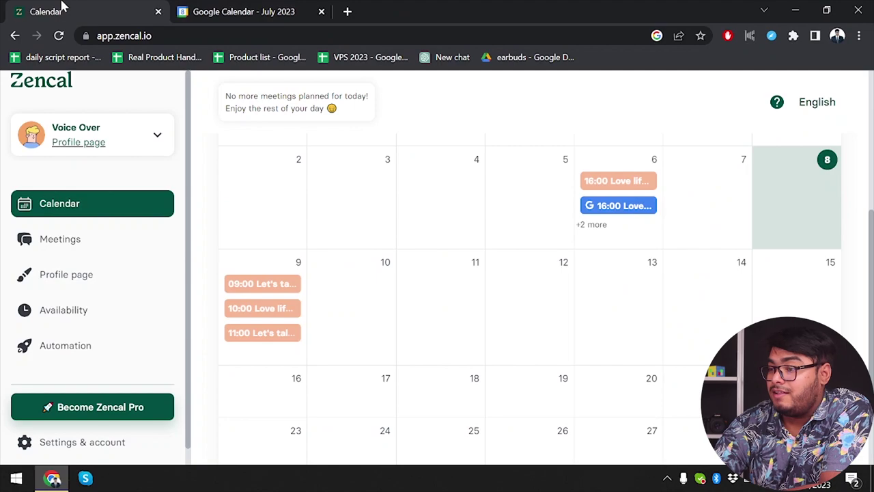
- From the public profile page, start booking the Mental Peace meeting
{"action": "left_click", "coordinate": [81, 146]}
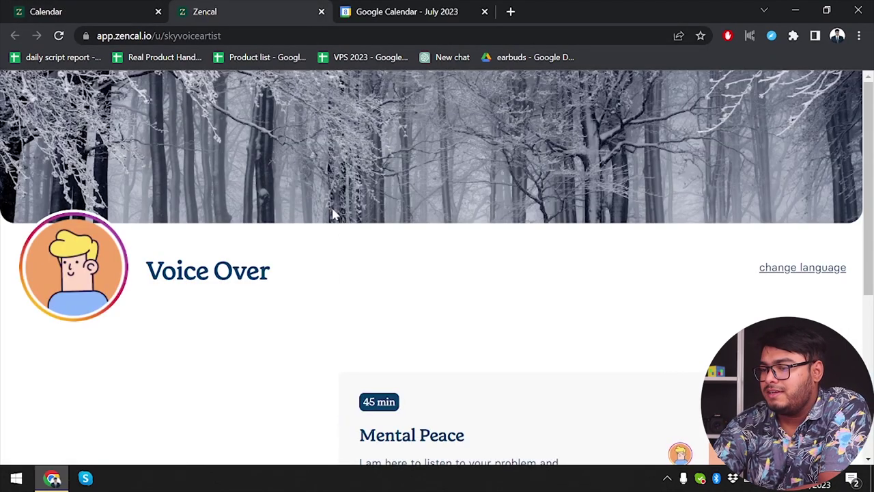
{"action": "scroll", "coordinate": [676, 362], "scroll_direction": "down", "scroll_amount": 2}
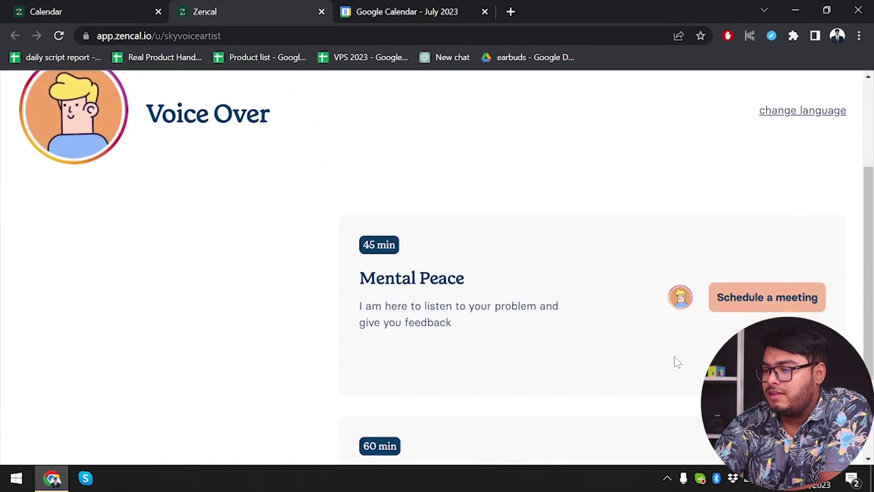
{"action": "left_click", "coordinate": [785, 298]}
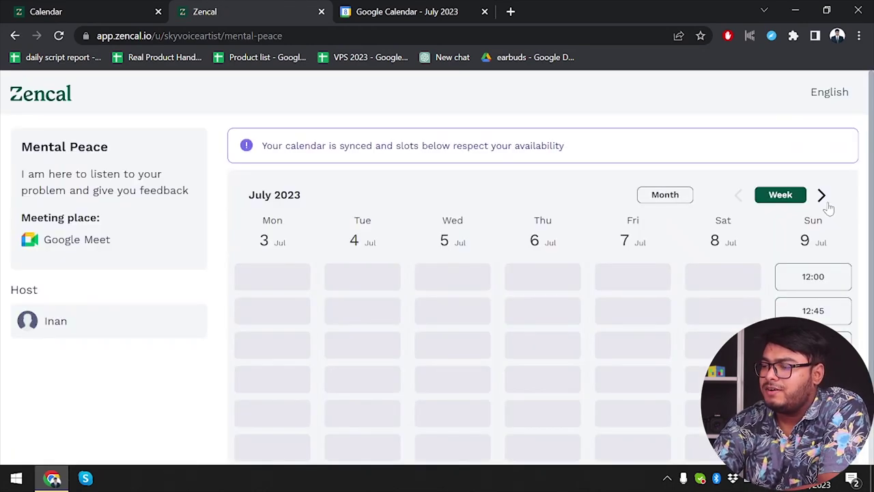
- Choose the Monday 10 July 13:30 slot in the following week
{"action": "left_click", "coordinate": [824, 200]}
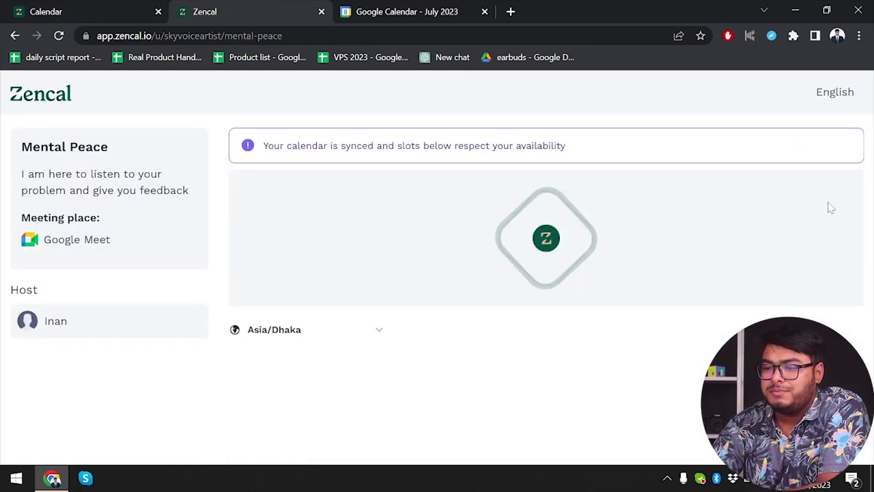
{"action": "scroll", "coordinate": [289, 324], "scroll_direction": "down", "scroll_amount": 1}
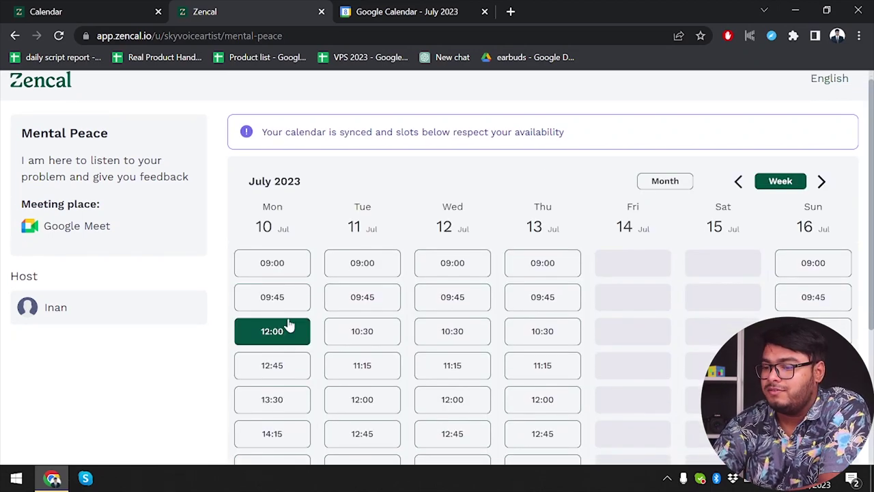
{"action": "scroll", "coordinate": [333, 326], "scroll_direction": "down", "scroll_amount": 1}
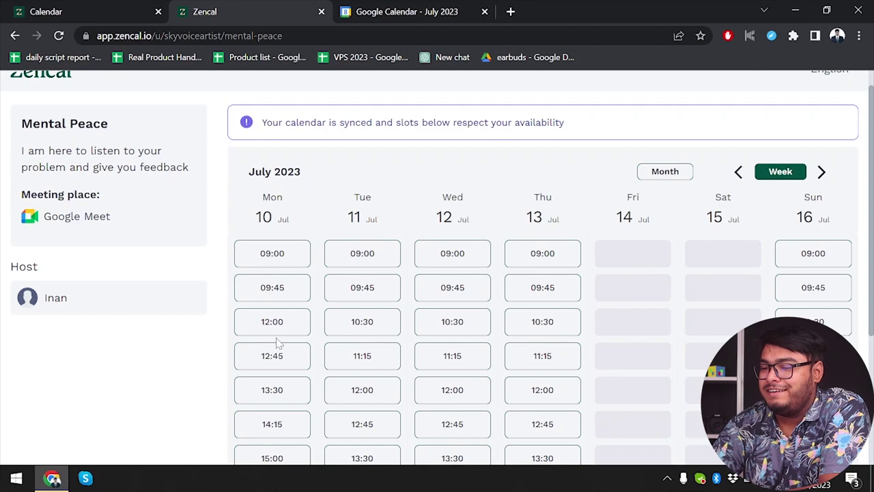
{"action": "scroll", "coordinate": [279, 344], "scroll_direction": "down", "scroll_amount": 3}
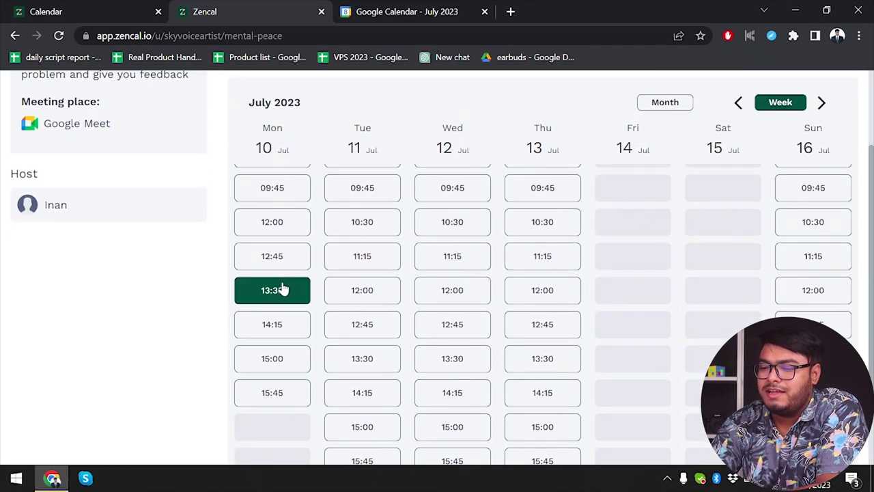
{"action": "left_click", "coordinate": [282, 290]}
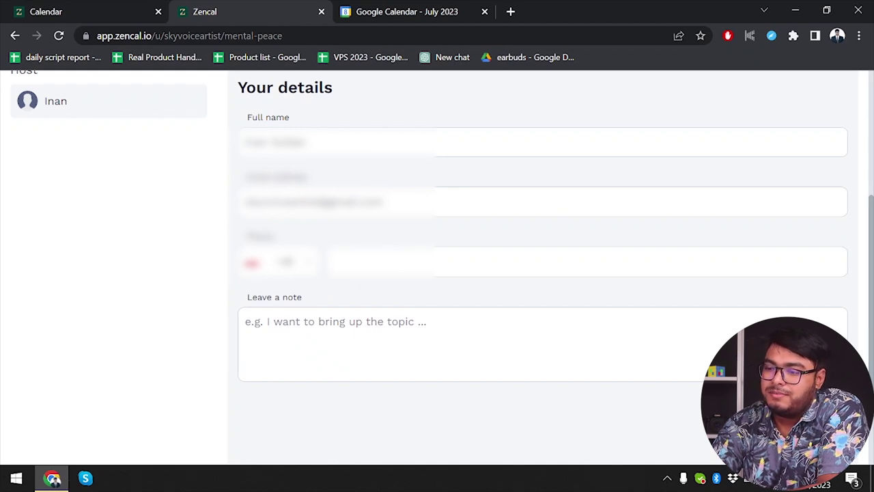
- Submit the Mental Peace booking with note 'test2', then close the confirmation and Google Calendar tabs
{"action": "type", "text": "test2"}
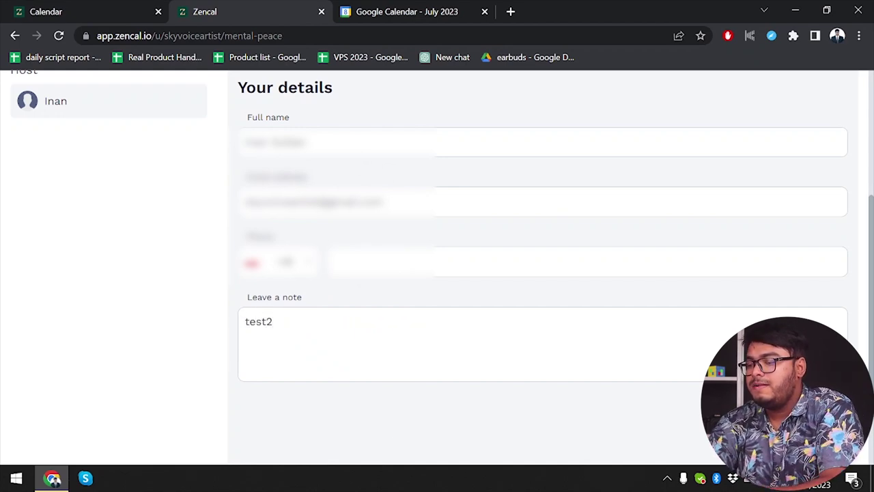
{"action": "left_click", "coordinate": [595, 433]}
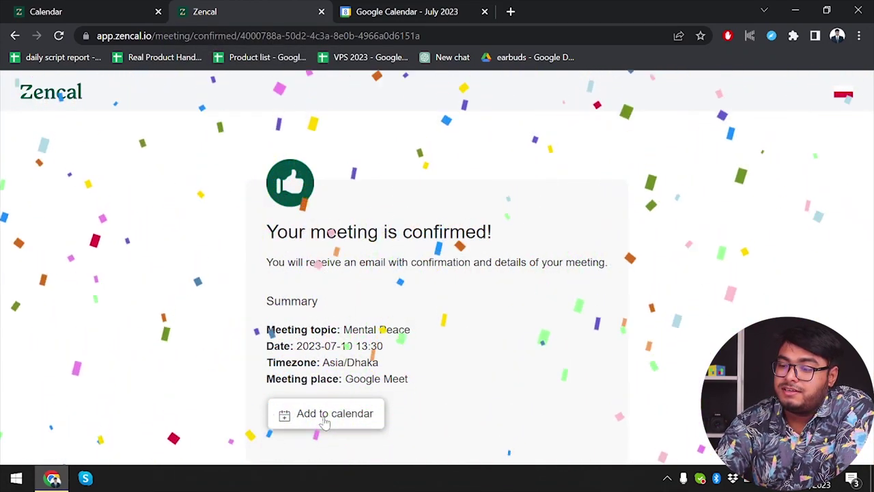
{"action": "left_click", "coordinate": [320, 12]}
{"action": "left_click", "coordinate": [321, 11]}
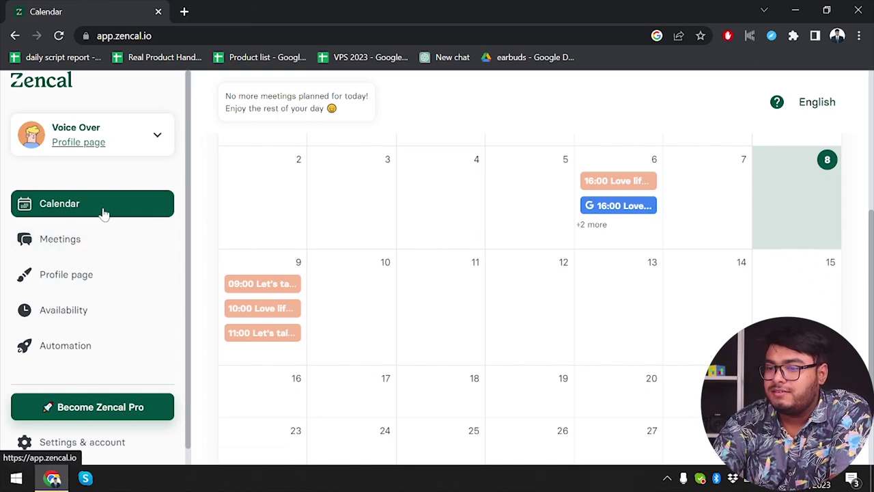
- Reload the Zencal calendar and scroll to 10 July's 11:00 and 13:30 bookings
{"action": "left_click", "coordinate": [57, 37]}
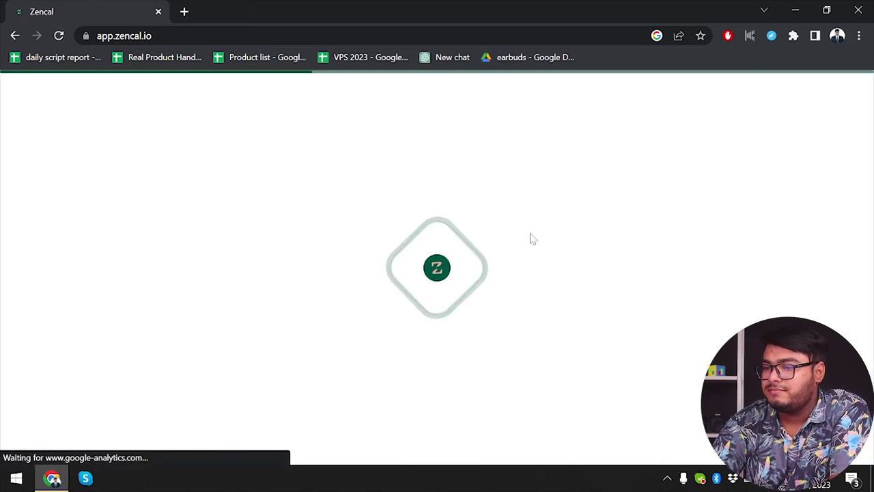
{"action": "scroll", "coordinate": [395, 425], "scroll_direction": "down", "scroll_amount": 3}
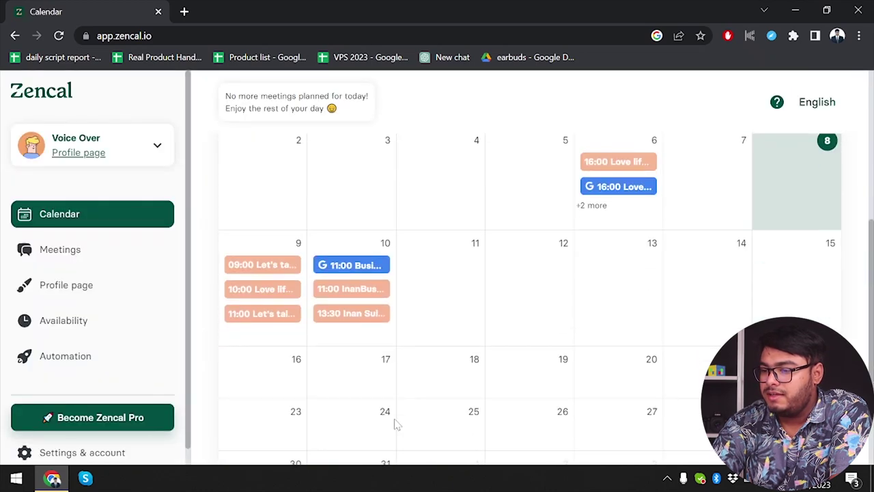